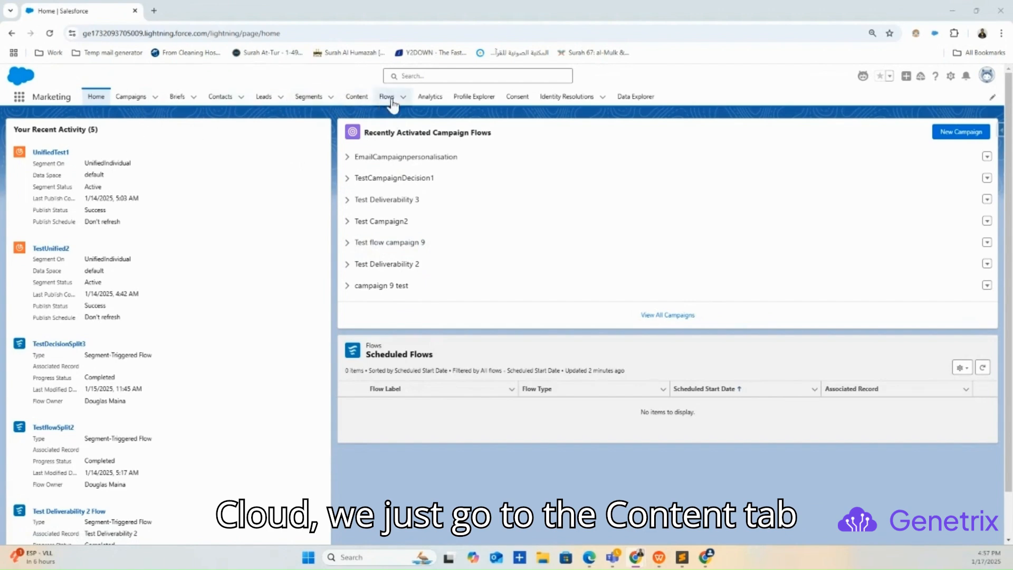
Start a new CMS workspace from the Content area and choose Marketing as its main purpose.
{"action": "left_click", "coordinate": [360, 99]}
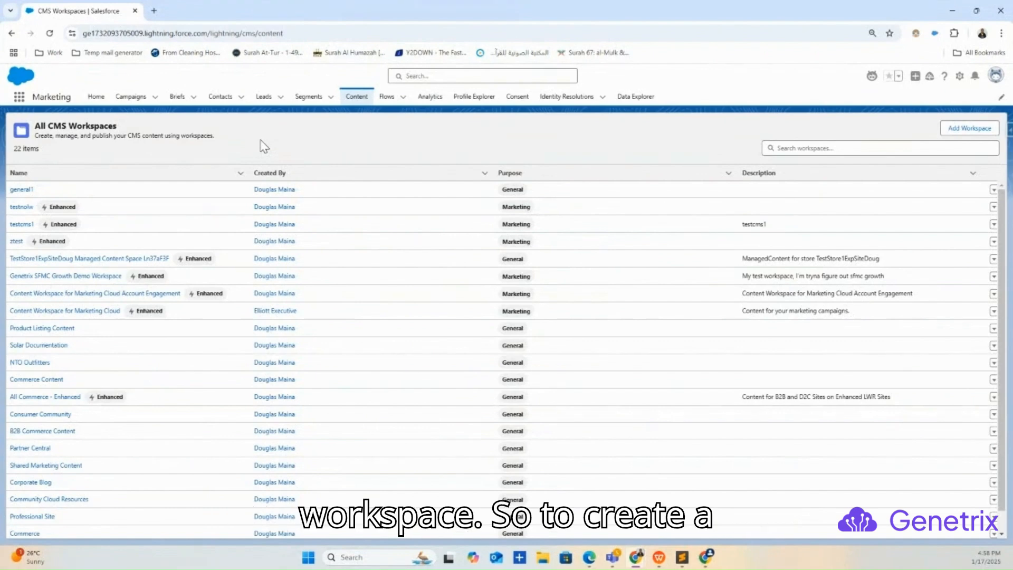
{"action": "left_click", "coordinate": [970, 129]}
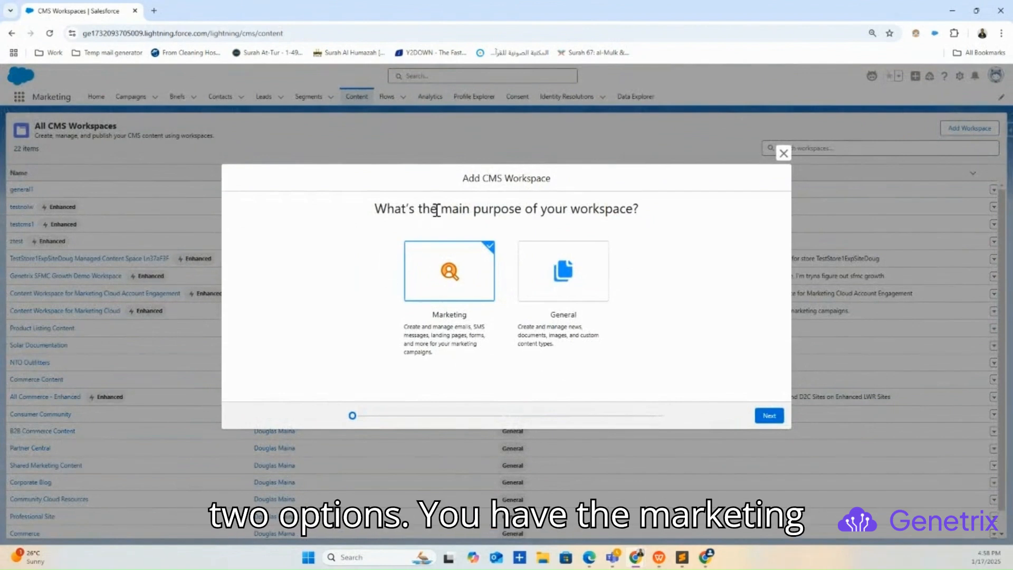
{"action": "left_click", "coordinate": [574, 287]}
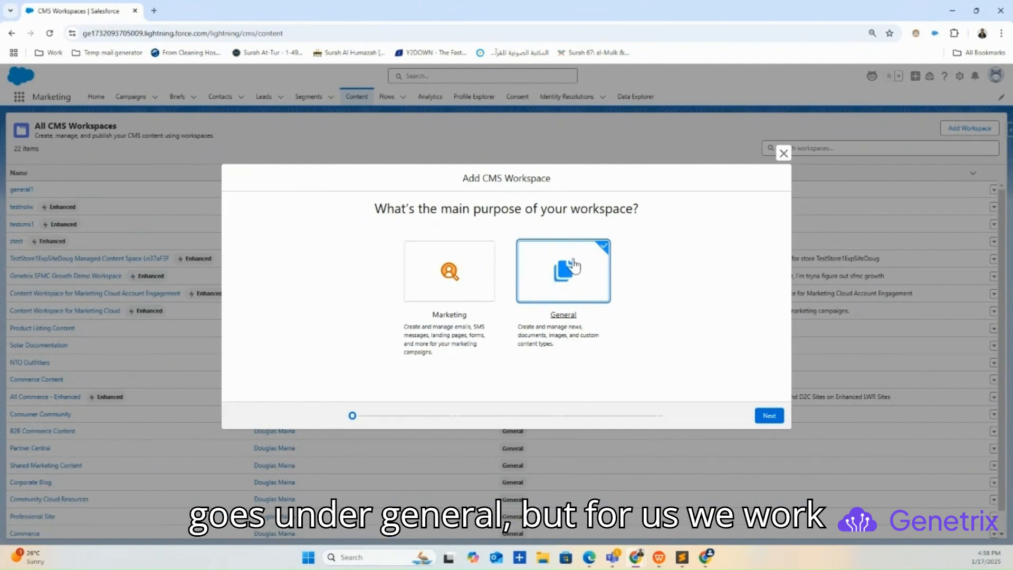
{"action": "left_click", "coordinate": [446, 286]}
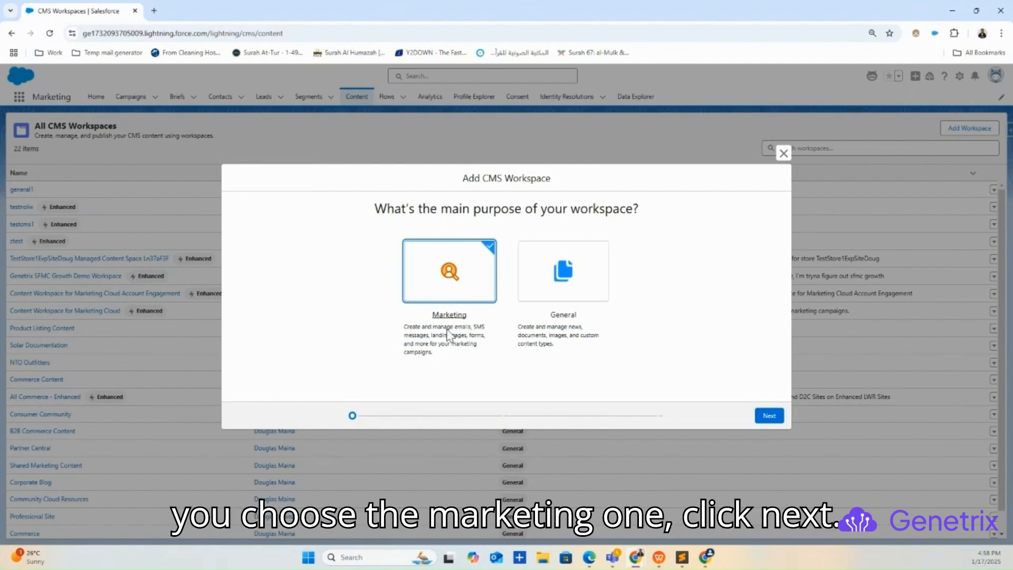
{"action": "left_click", "coordinate": [771, 417]}
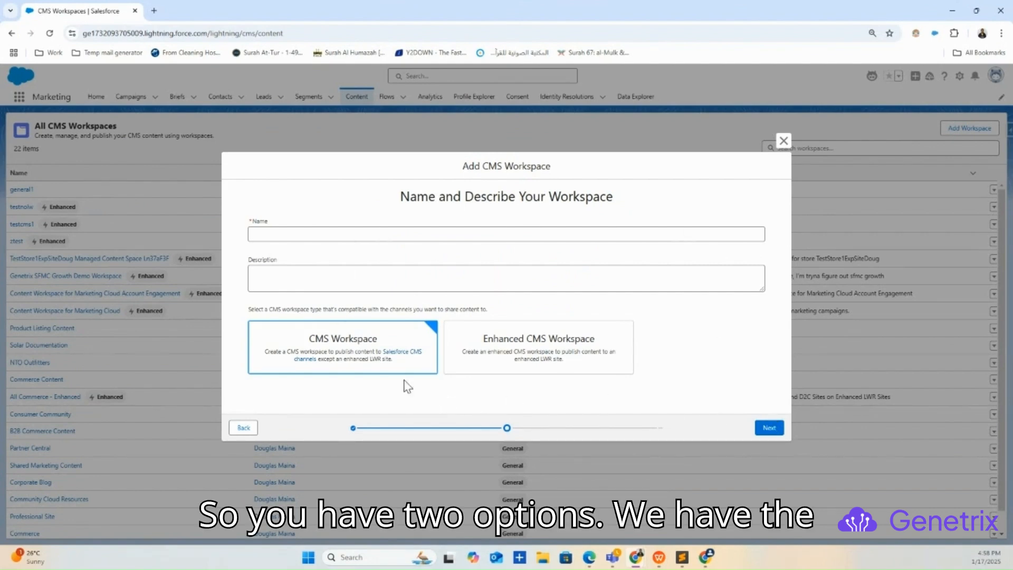
Compare the two workspace types and select Enhanced CMS Workspace for the new workspace.
{"action": "left_click", "coordinate": [493, 350]}
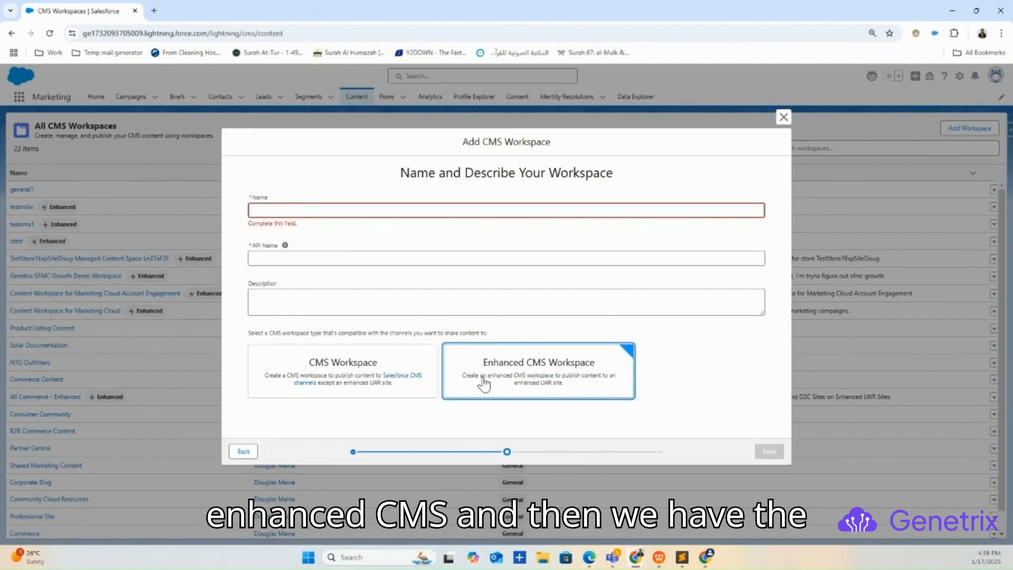
{"action": "left_click", "coordinate": [361, 369]}
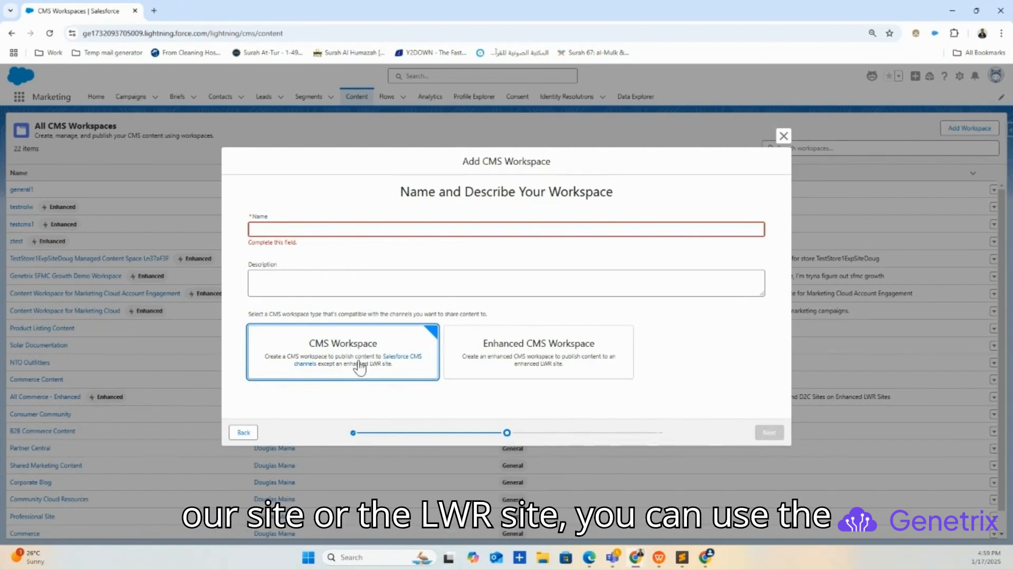
{"action": "left_click", "coordinate": [496, 363]}
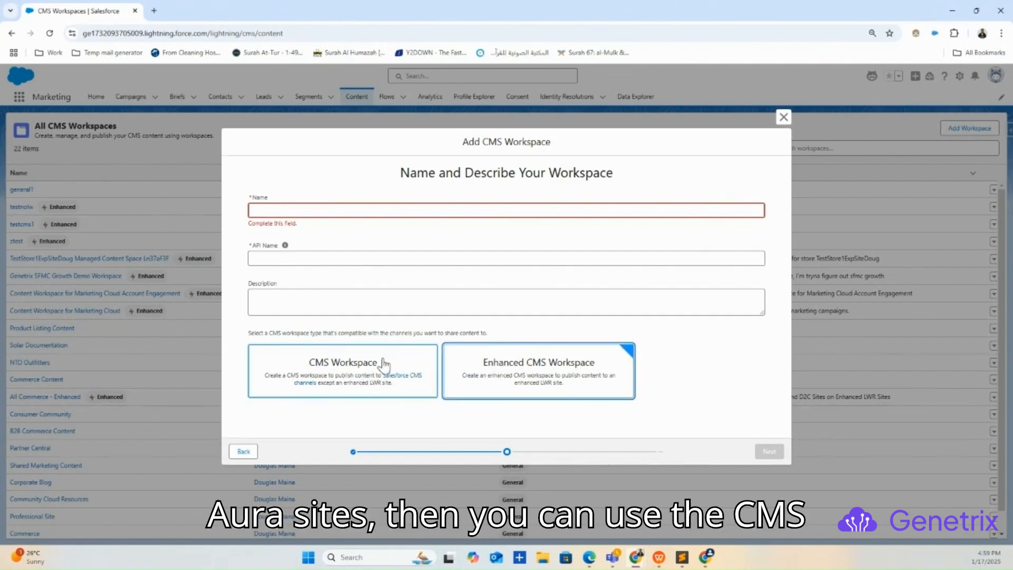
{"action": "left_click", "coordinate": [383, 364]}
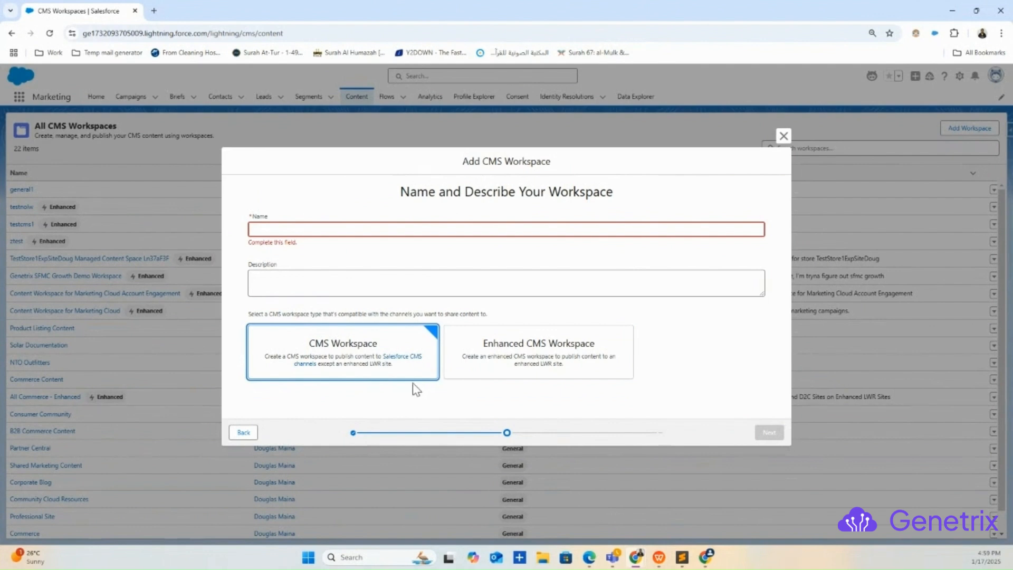
{"action": "left_click", "coordinate": [487, 379]}
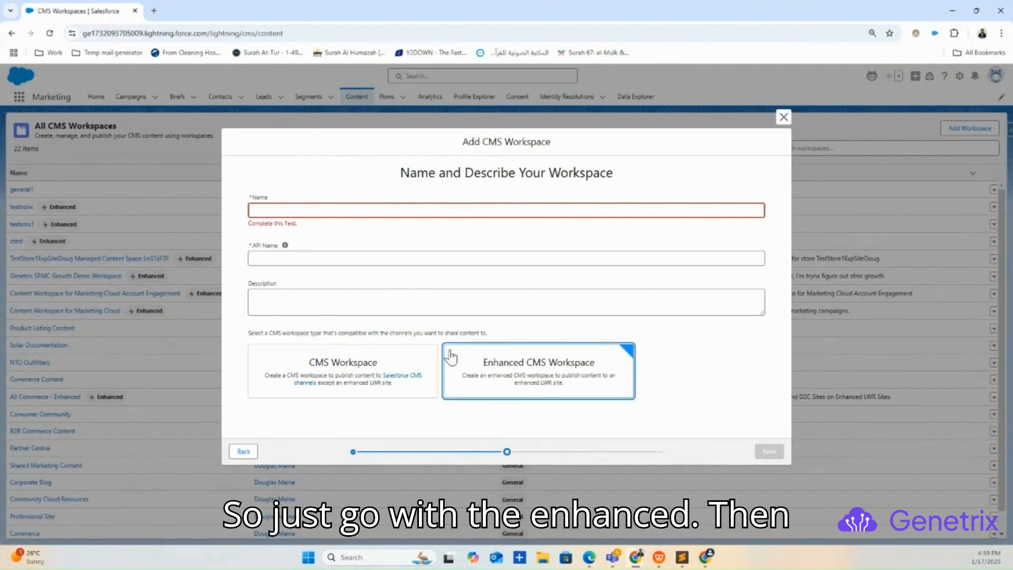
Name the workspace WorkspaceGentrix1 and finish creating it with English (United States) as the default language.
{"action": "left_click", "coordinate": [313, 214]}
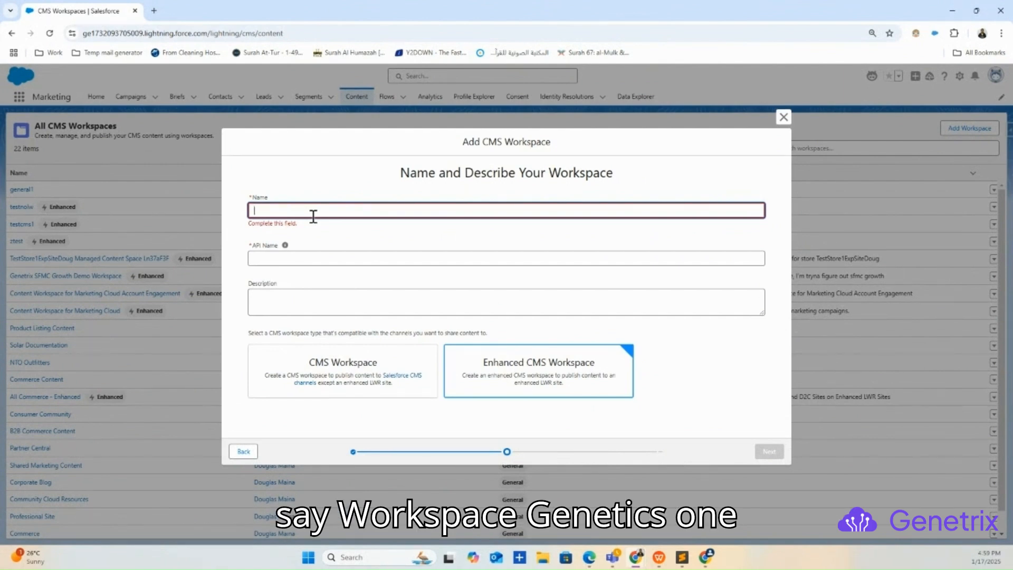
{"action": "type", "text": "Worksp"}
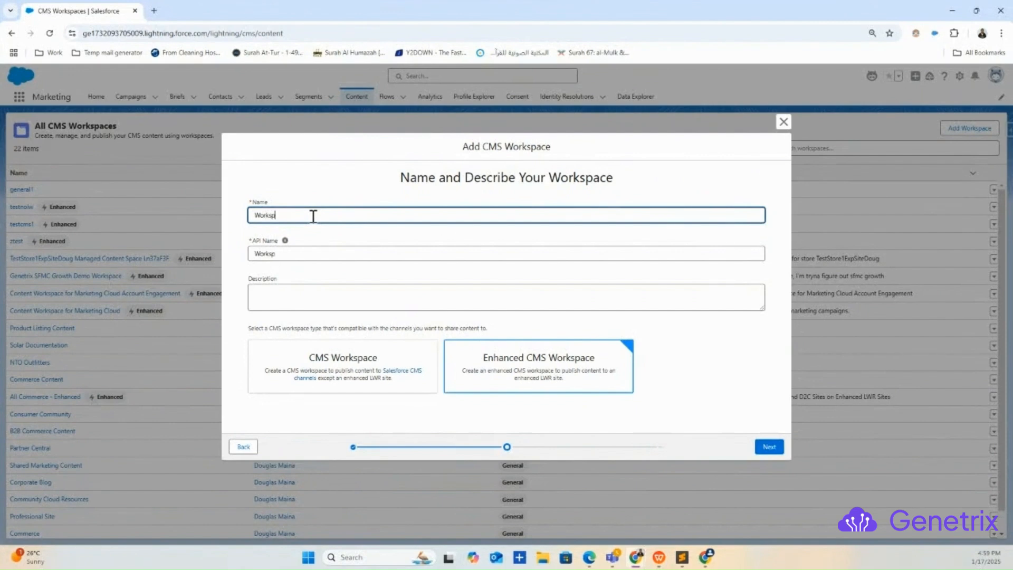
{"action": "type", "text": "aceGentrix1"}
{"action": "left_click", "coordinate": [769, 446]}
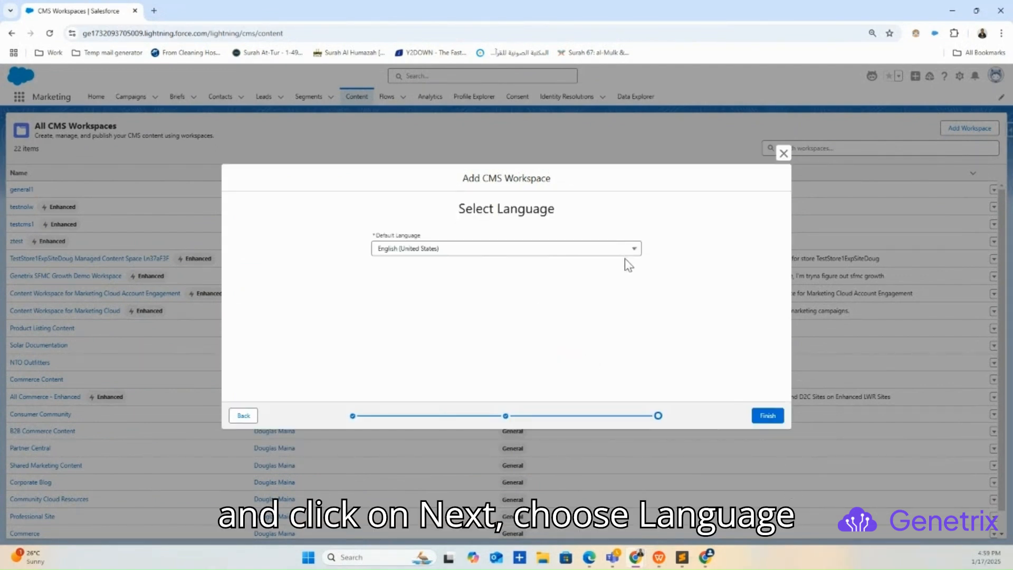
{"action": "left_click", "coordinate": [768, 416]}
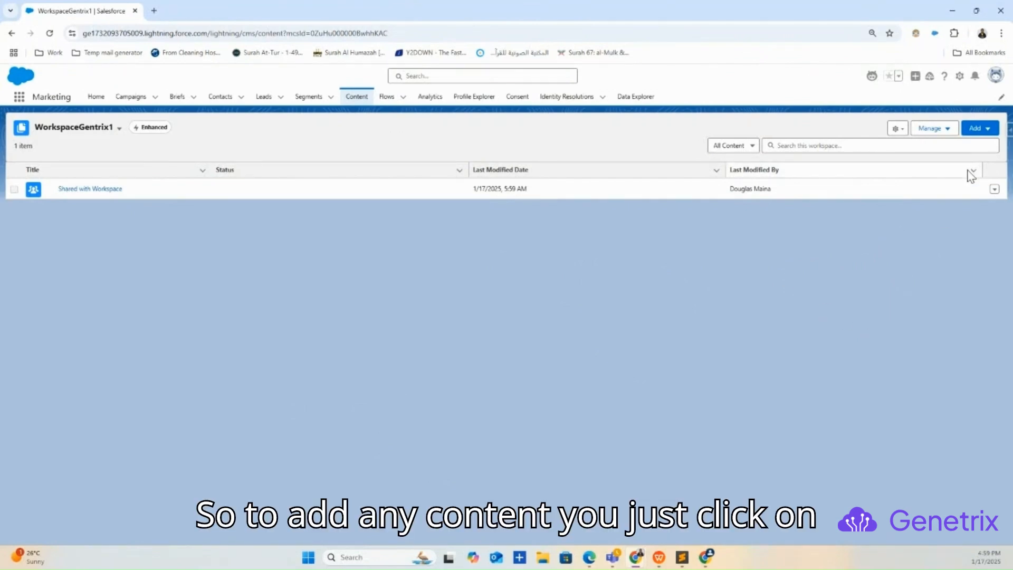
Add a folder named Folder1Test to the WorkspaceGentrix1 workspace.
{"action": "left_click", "coordinate": [980, 133]}
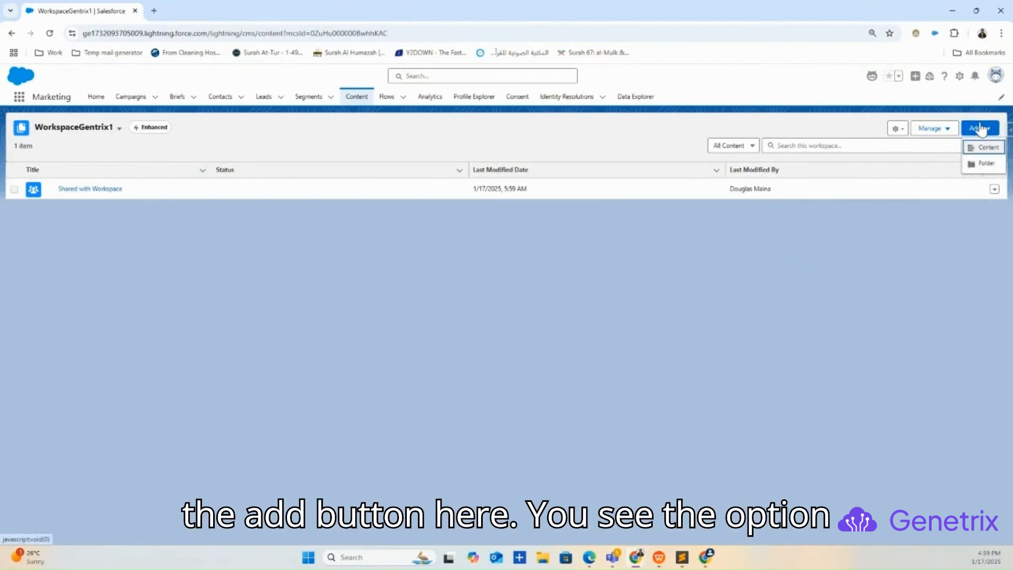
{"action": "left_click", "coordinate": [986, 163]}
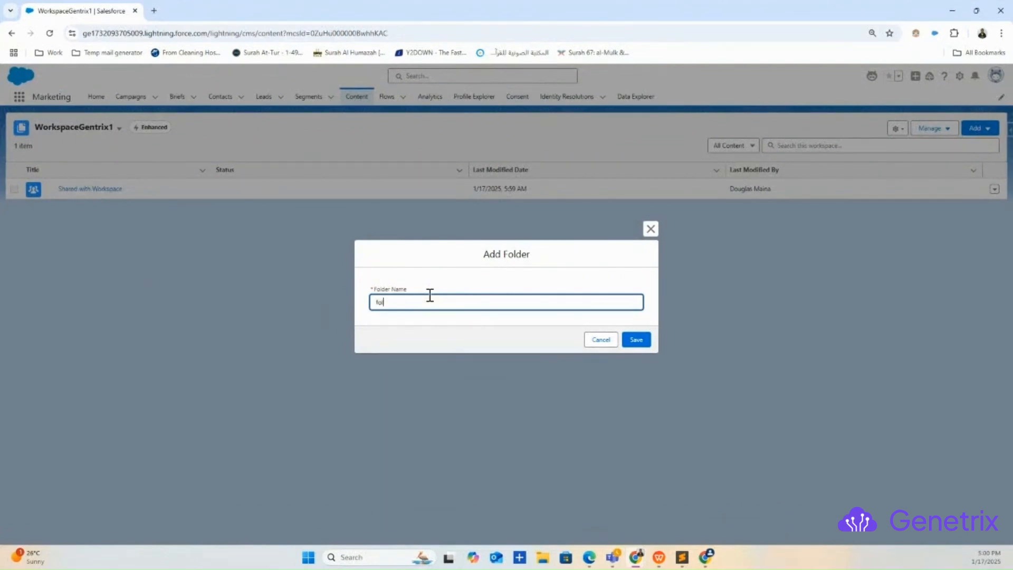
{"action": "type", "text": "folder11"}
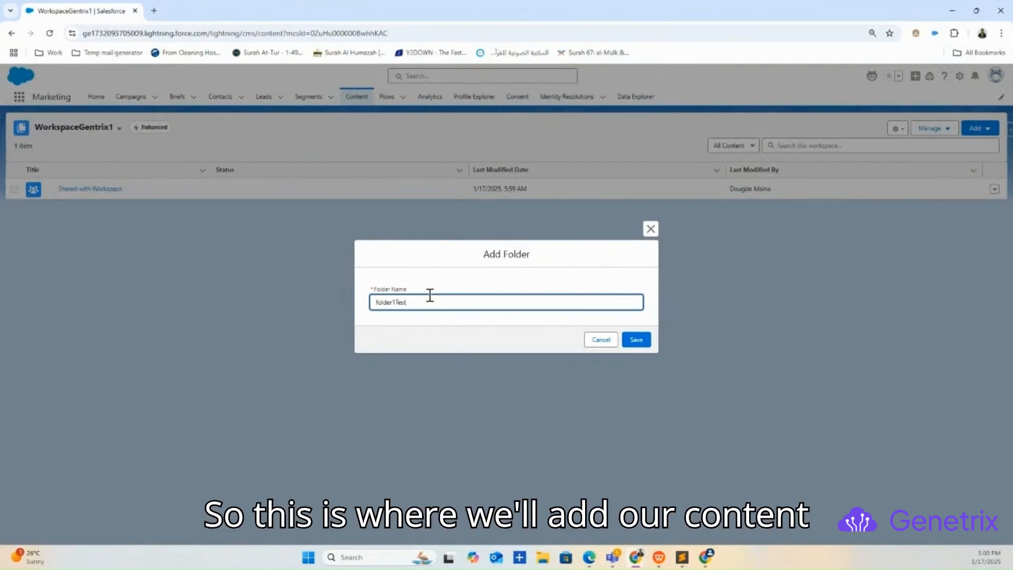
{"action": "left_click", "coordinate": [378, 302]}
{"action": "key", "text": "BackSpace"}
{"action": "type", "text": "F"}
{"action": "left_click", "coordinate": [637, 341]}
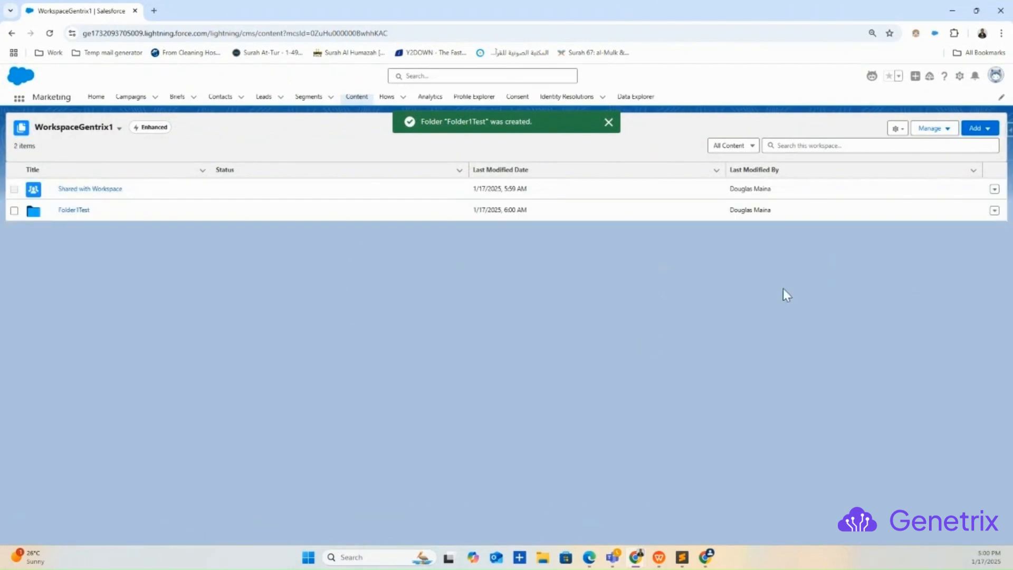
Open the Folder1Test folder and start creating CMS content inside it.
{"action": "left_click", "coordinate": [75, 209]}
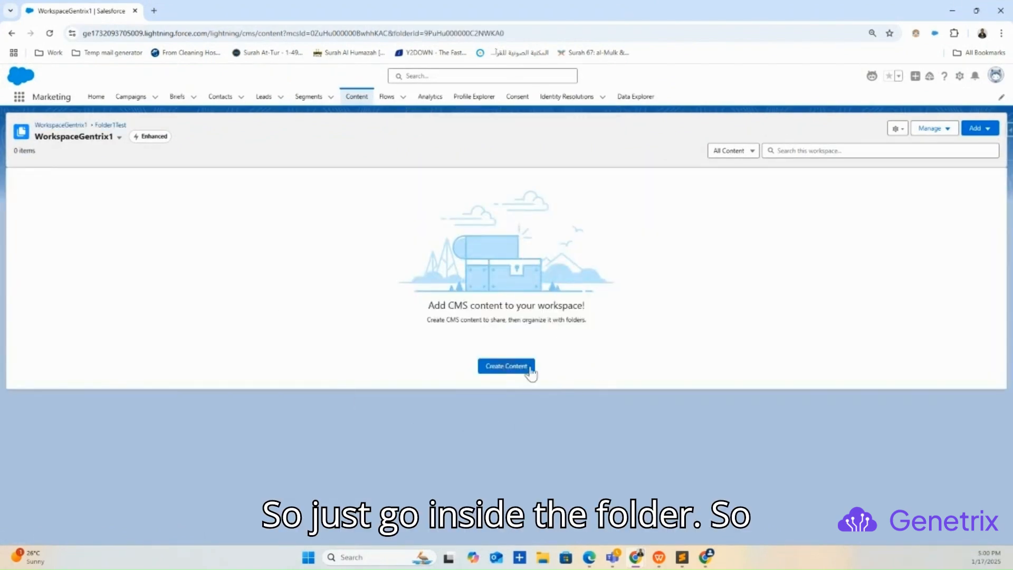
{"action": "left_click", "coordinate": [502, 369]}
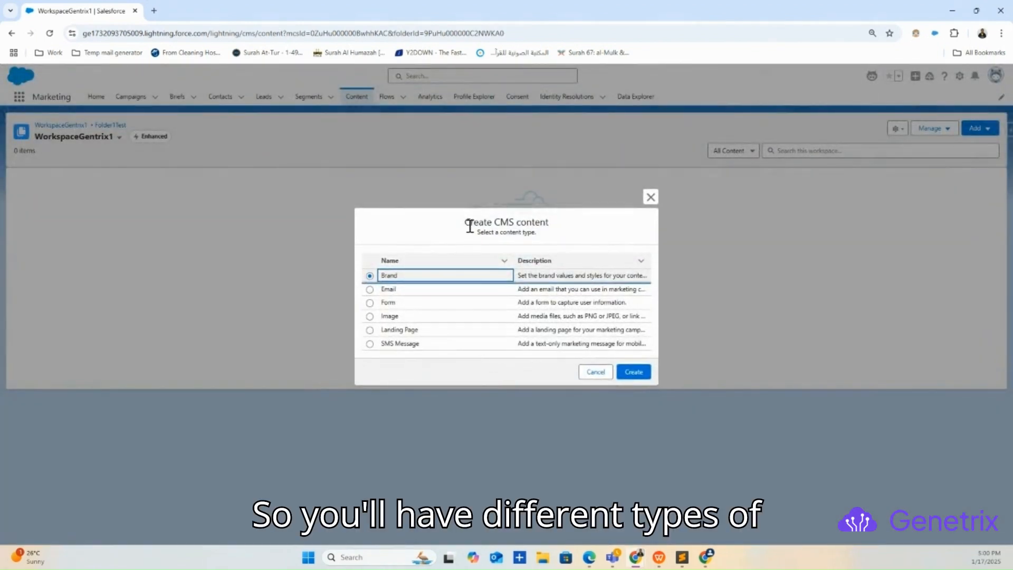
Look through the available CMS content types: Brand, Email, Form, Image, Landing Page and SMS Message.
{"action": "left_click", "coordinate": [381, 290]}
{"action": "left_click", "coordinate": [369, 289]}
{"action": "left_click", "coordinate": [369, 303]}
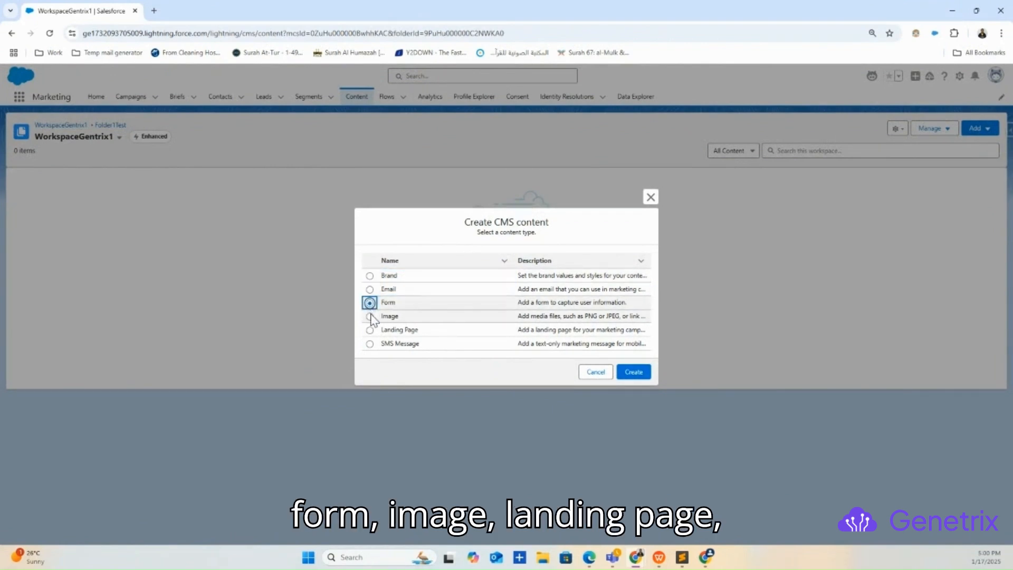
{"action": "left_click", "coordinate": [370, 316]}
{"action": "left_click", "coordinate": [370, 335]}
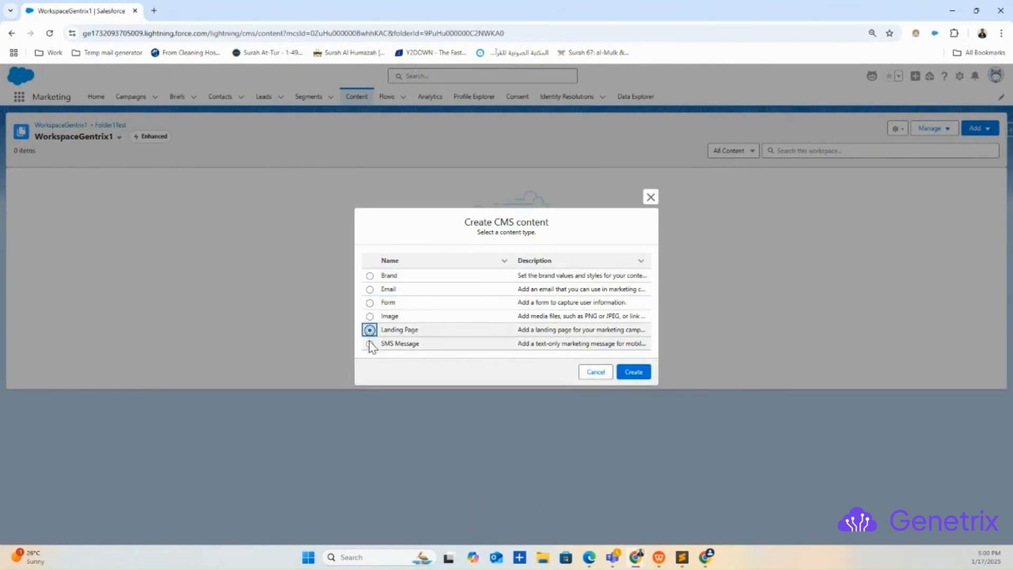
{"action": "left_click", "coordinate": [370, 344]}
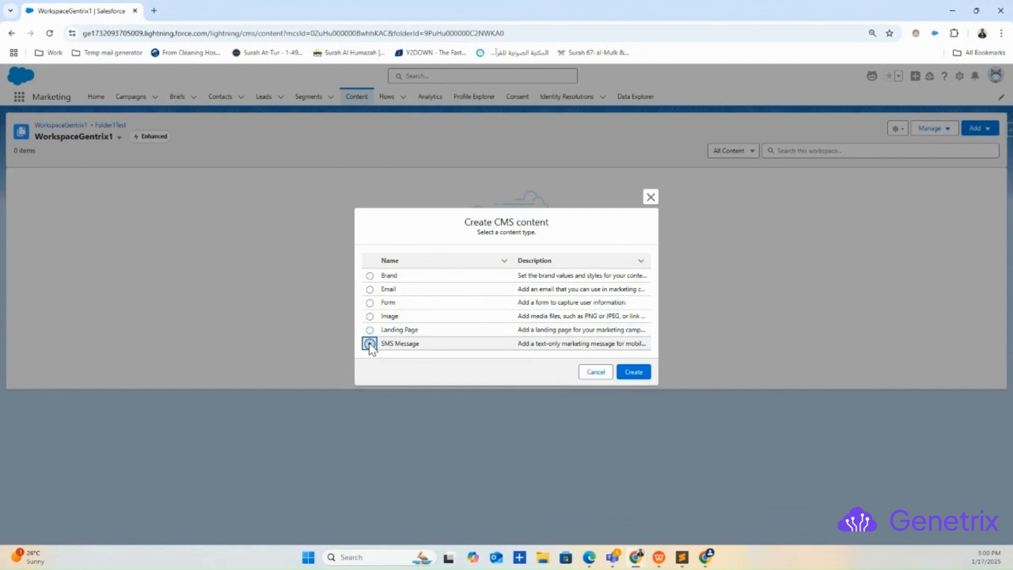
{"action": "left_click", "coordinate": [369, 316]}
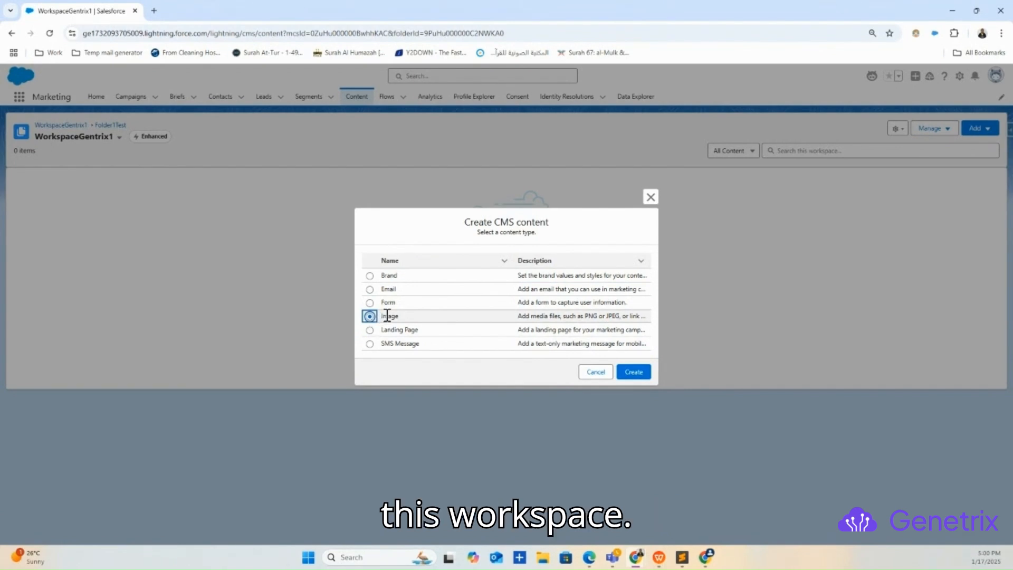
{"action": "left_click", "coordinate": [370, 276]}
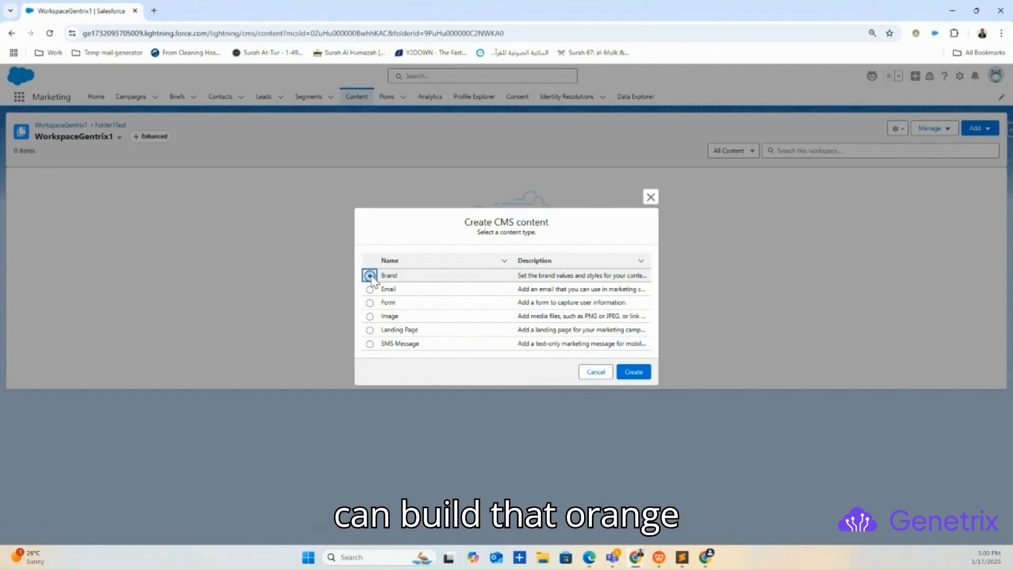
{"action": "left_click_drag", "start_coordinate": [403, 275], "coordinate": [374, 281]}
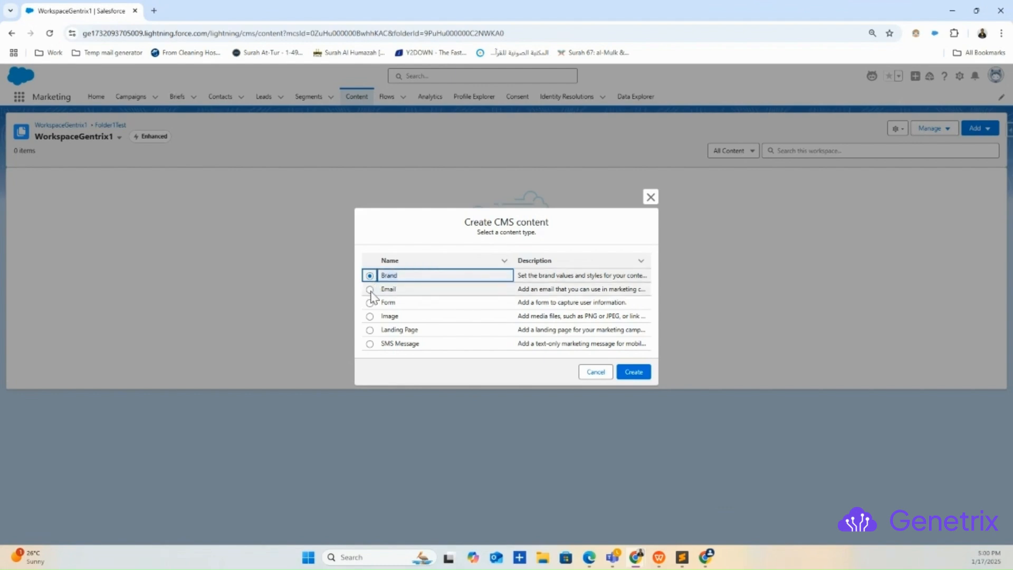
{"action": "left_click", "coordinate": [370, 292]}
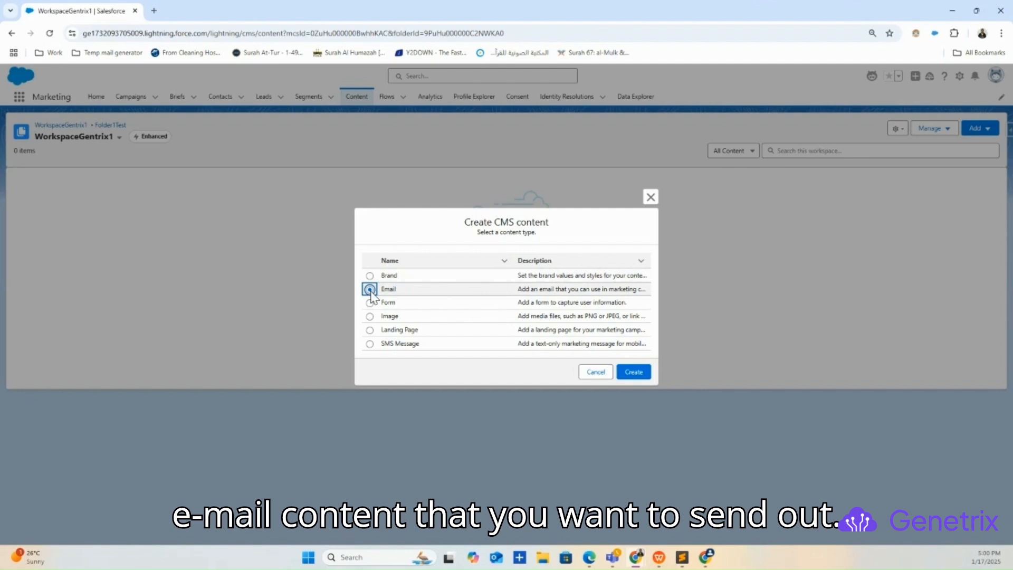
{"action": "left_click", "coordinate": [370, 305]}
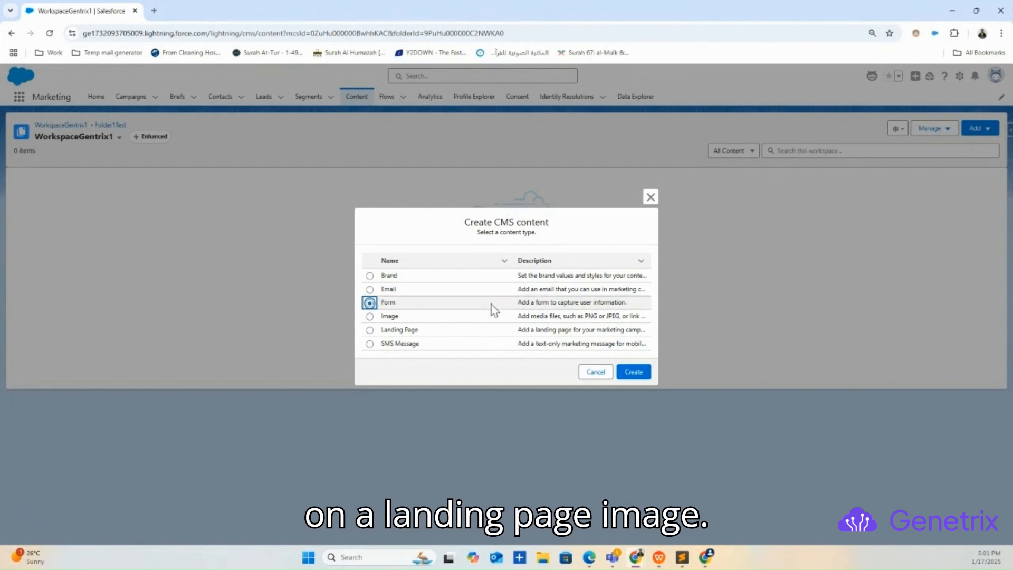
{"action": "left_click", "coordinate": [369, 316]}
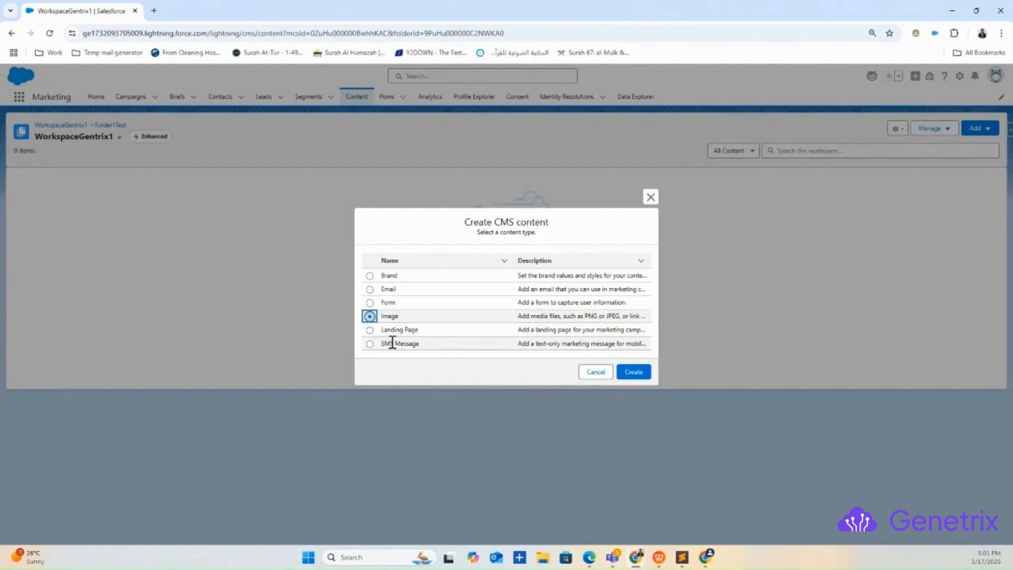
{"action": "left_click", "coordinate": [370, 330]}
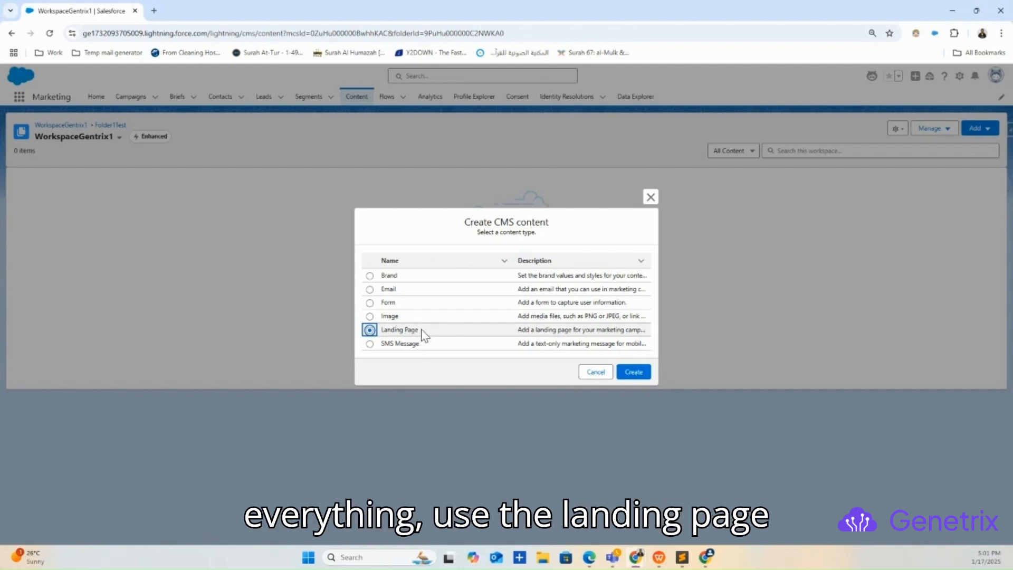
{"action": "left_click_drag", "start_coordinate": [421, 330], "coordinate": [375, 333]}
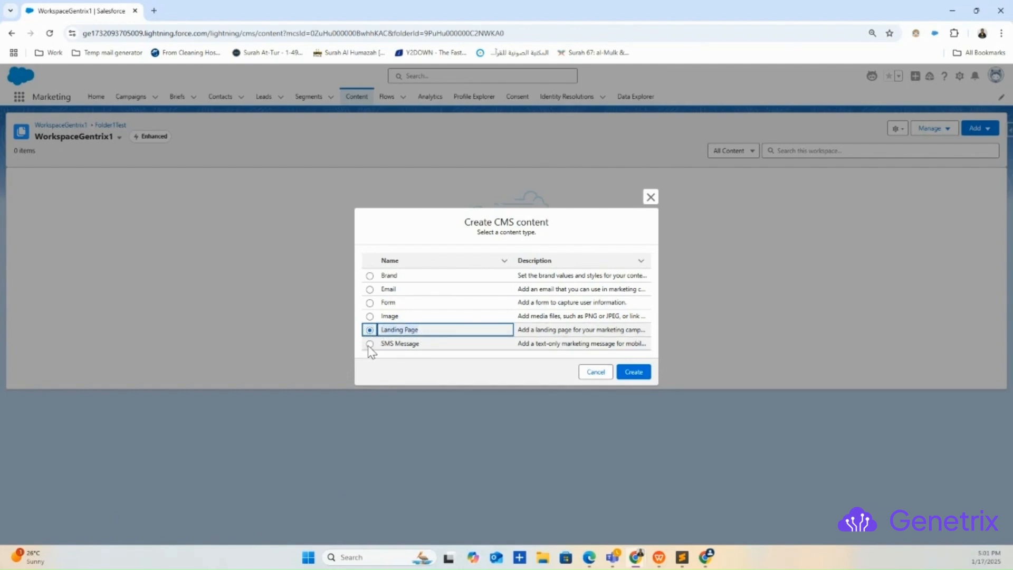
{"action": "left_click", "coordinate": [370, 344]}
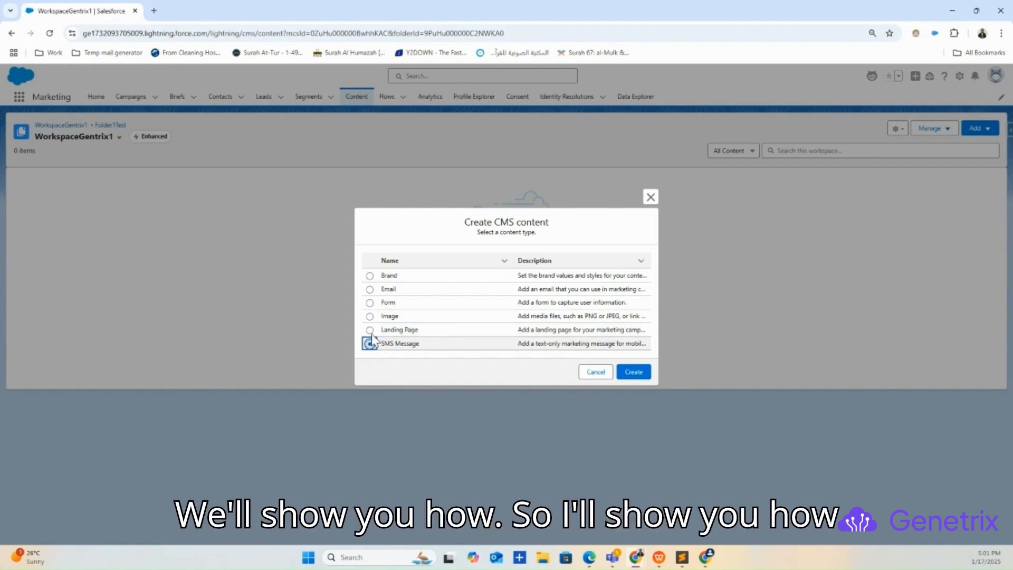
Create a Brand content item and give it the title Green Brand.
{"action": "left_click", "coordinate": [370, 277]}
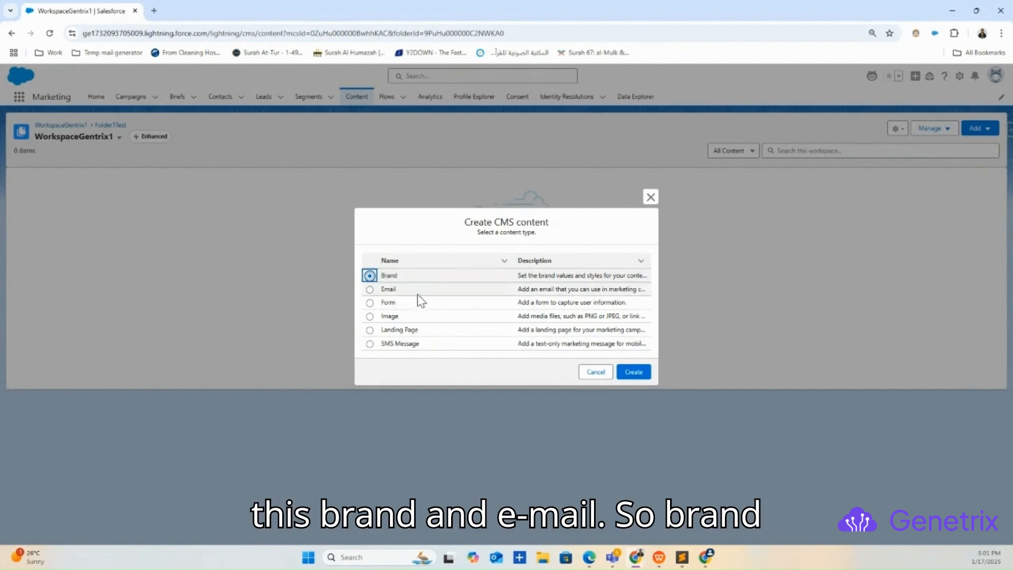
{"action": "left_click", "coordinate": [642, 374]}
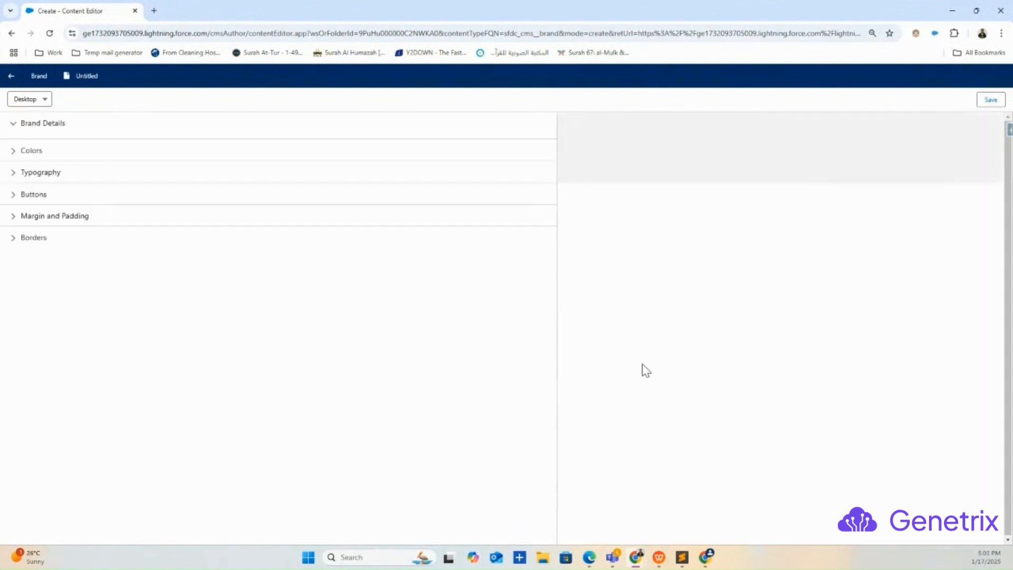
{"action": "left_click", "coordinate": [129, 159]}
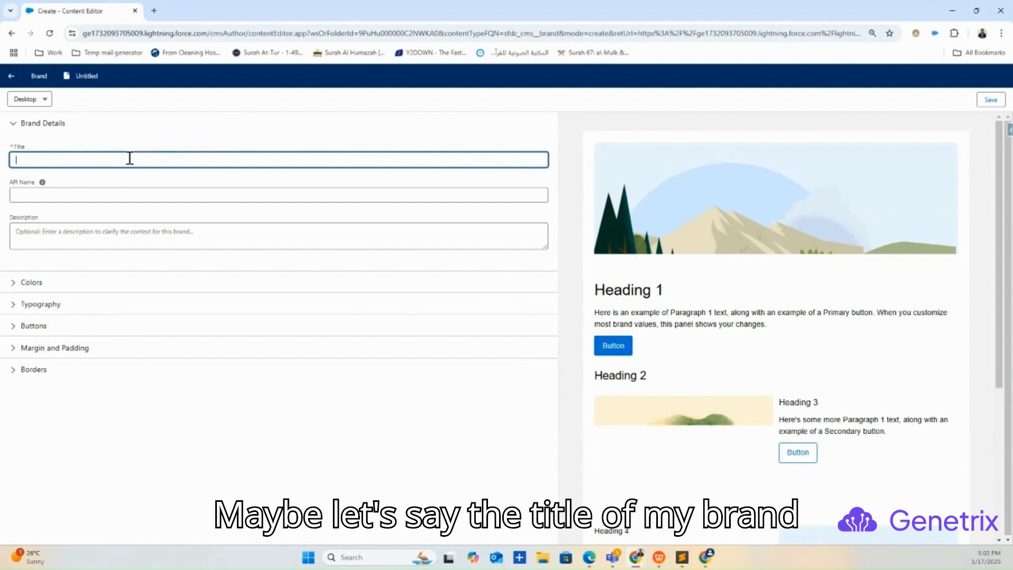
{"action": "type", "text": "Gr"}
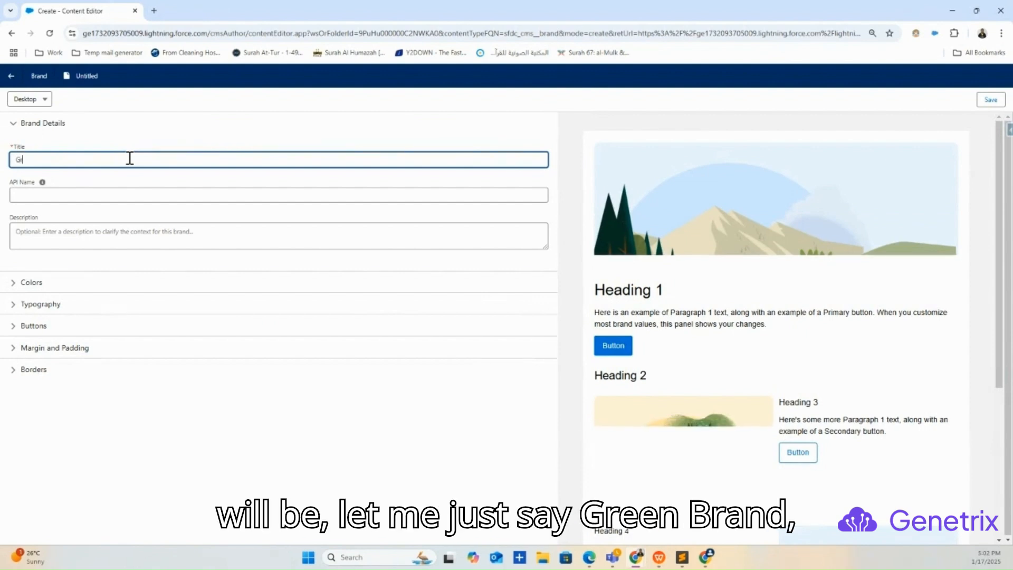
{"action": "type", "text": "eeb"}
{"action": "key", "text": "BackSpace"}
{"action": "type", "text": "n Brand"}
{"action": "key", "text": "Tab"}
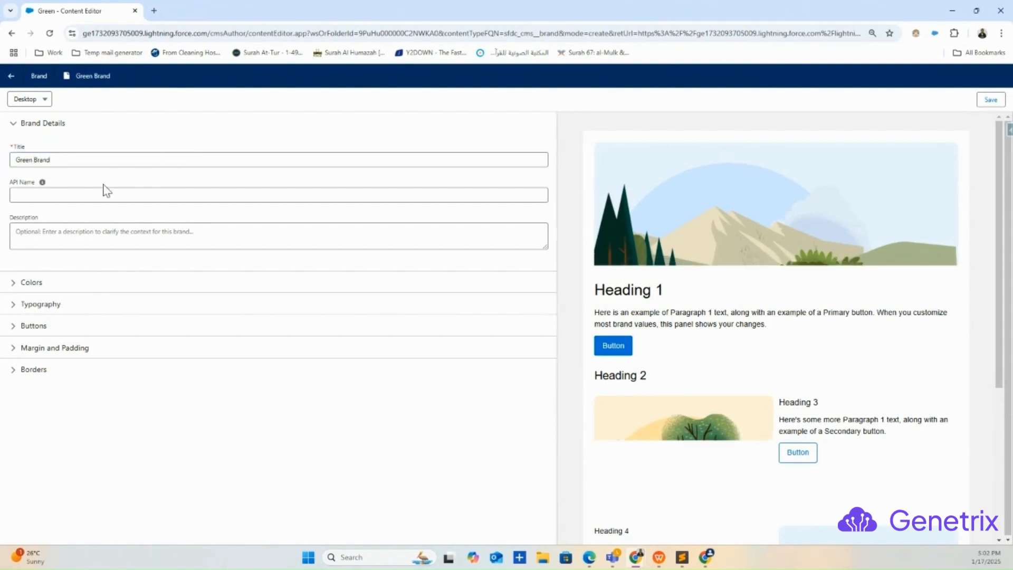
Set the brand's API name to green_bradn and look over the brand preview.
{"action": "left_click", "coordinate": [61, 189]}
{"action": "type", "text": "gree"}
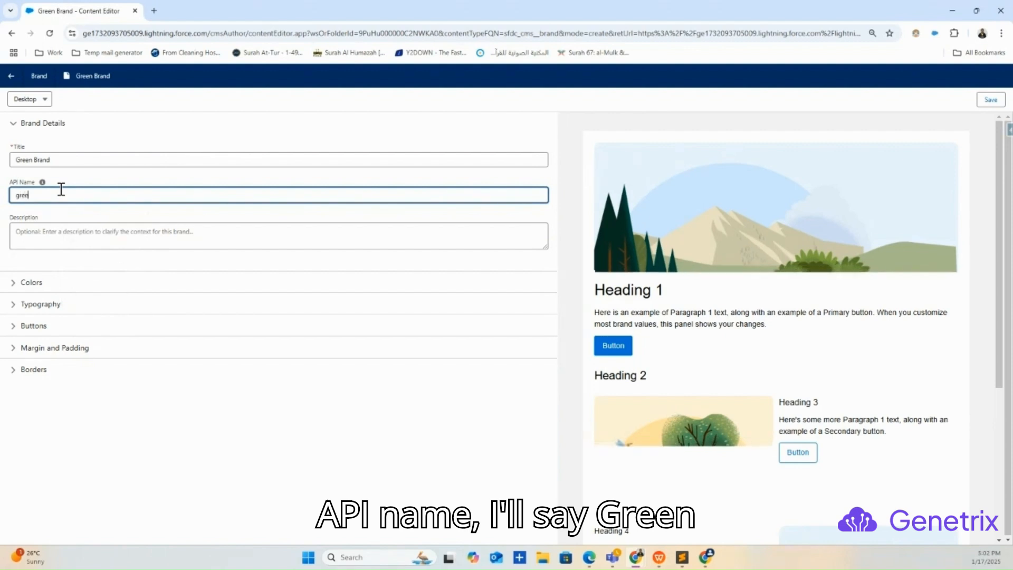
{"action": "type", "text": "n_bradn"}
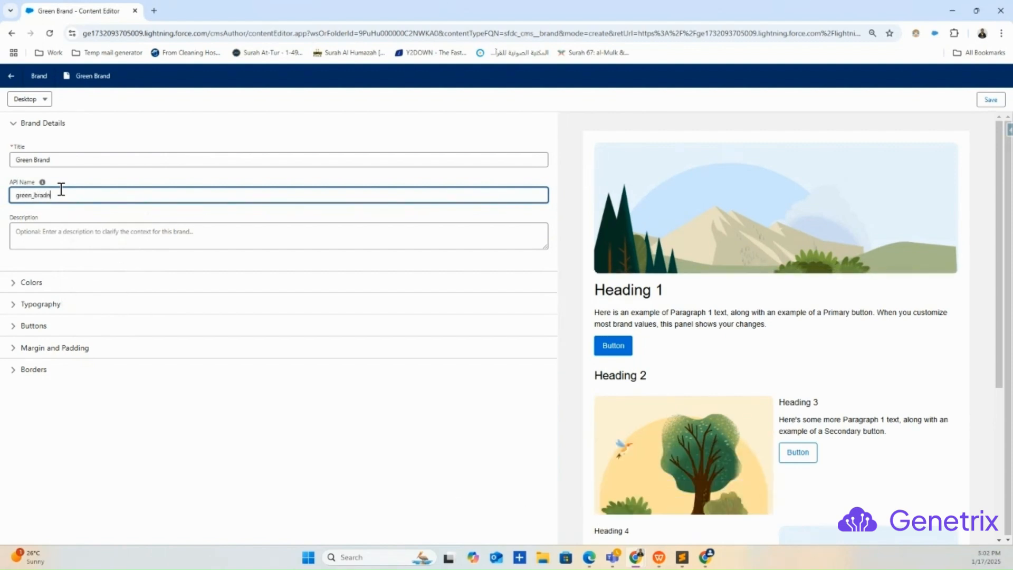
{"action": "left_click", "coordinate": [216, 407]}
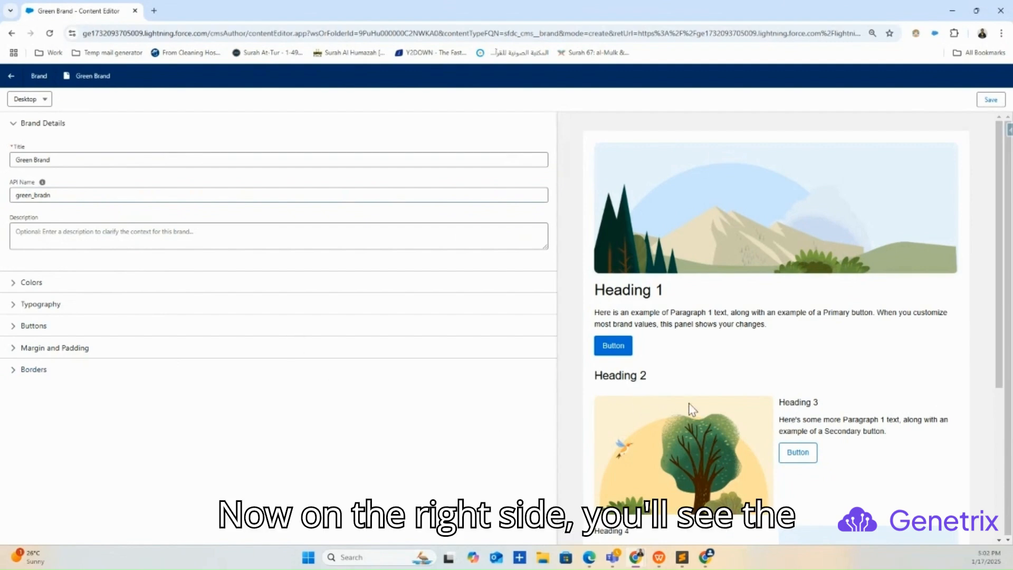
{"action": "scroll", "coordinate": [699, 367], "scroll_direction": "down", "scroll_amount": 5}
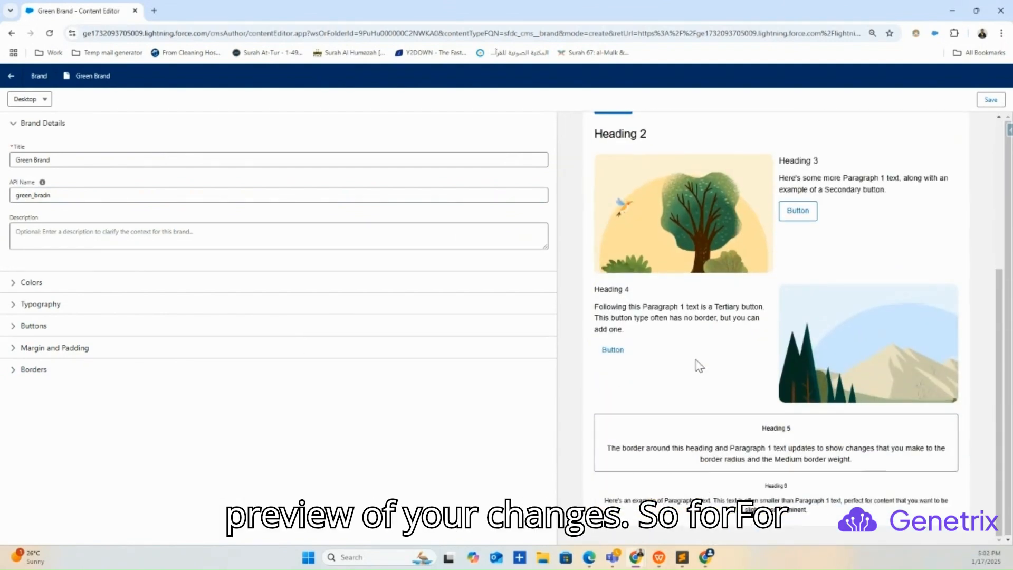
{"action": "scroll", "coordinate": [700, 364], "scroll_direction": "up", "scroll_amount": 5}
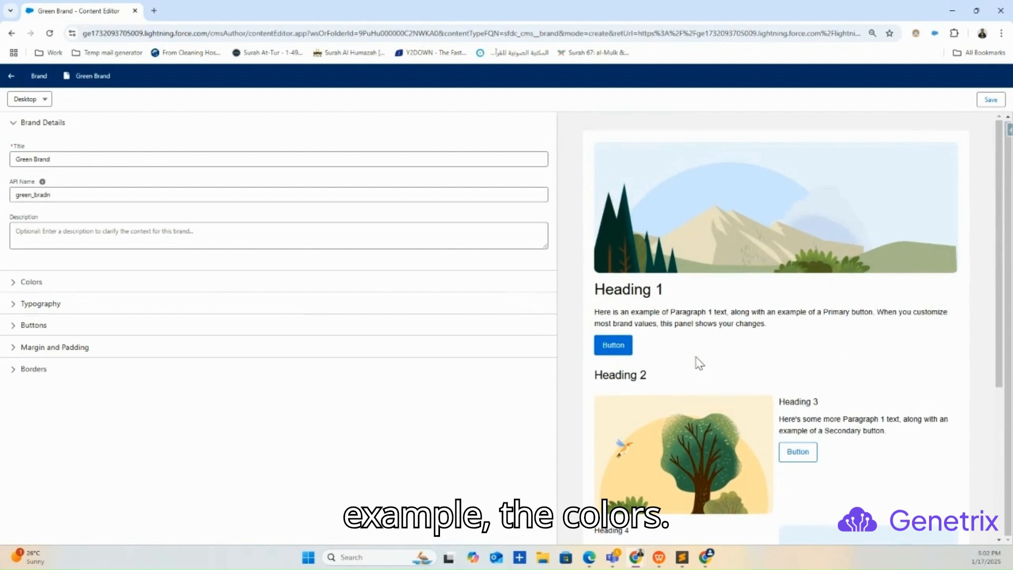
Change the brand's accent color to bright green #4DFD12 and check the buttons in the preview.
{"action": "left_click", "coordinate": [14, 285]}
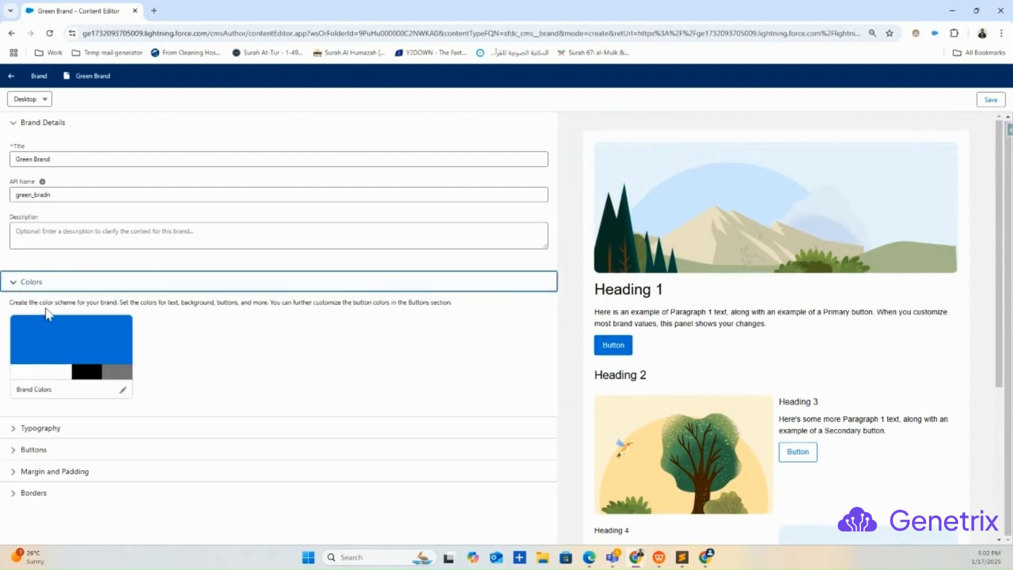
{"action": "left_click", "coordinate": [123, 389]}
{"action": "mouse_move", "coordinate": [197, 264]}
{"action": "left_click", "coordinate": [156, 240]}
{"action": "left_click", "coordinate": [176, 307]}
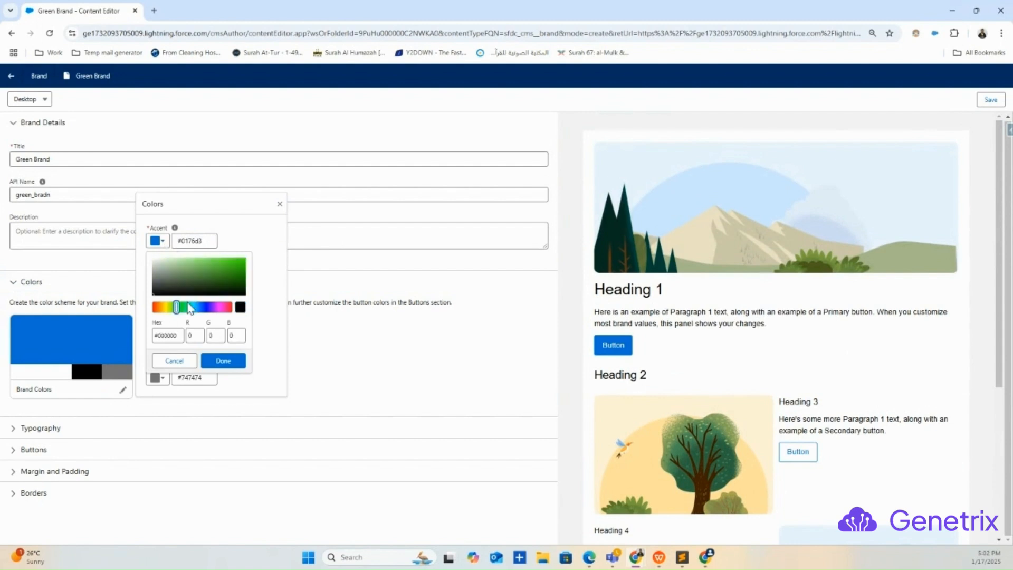
{"action": "left_click", "coordinate": [239, 259]}
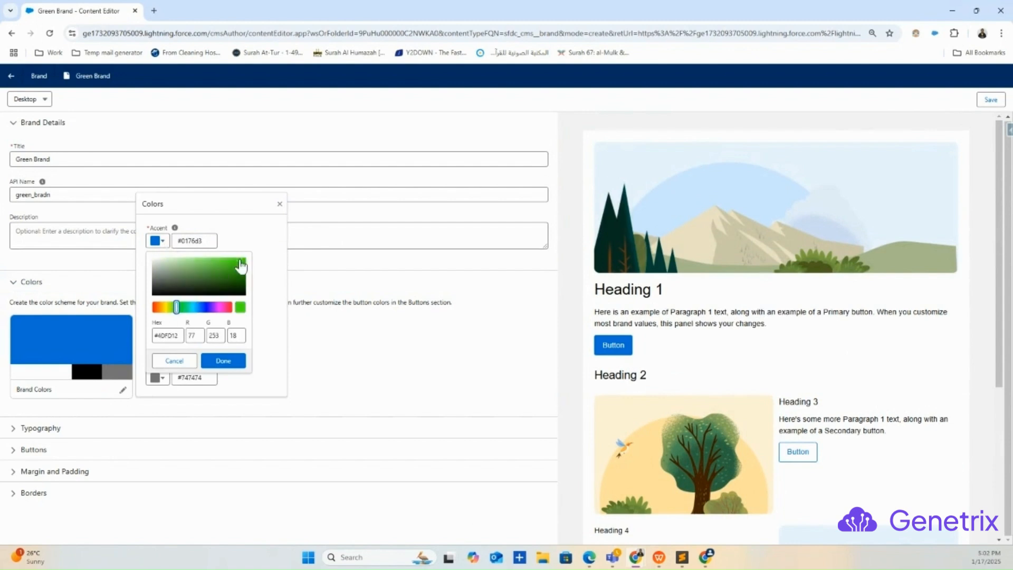
{"action": "left_click", "coordinate": [230, 364]}
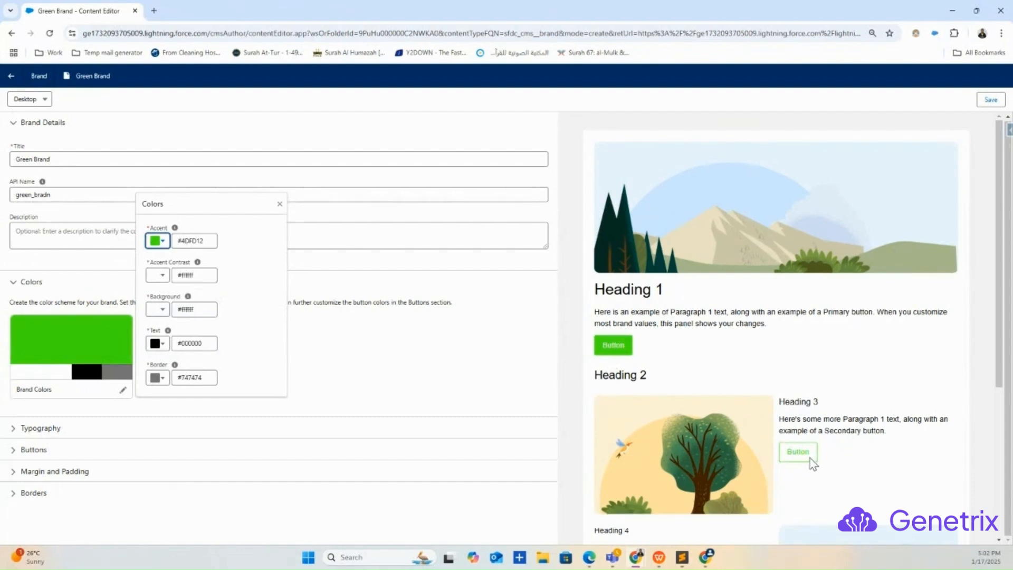
{"action": "scroll", "coordinate": [808, 442], "scroll_direction": "down", "scroll_amount": 3}
{"action": "scroll", "coordinate": [808, 446], "scroll_direction": "down", "scroll_amount": 2}
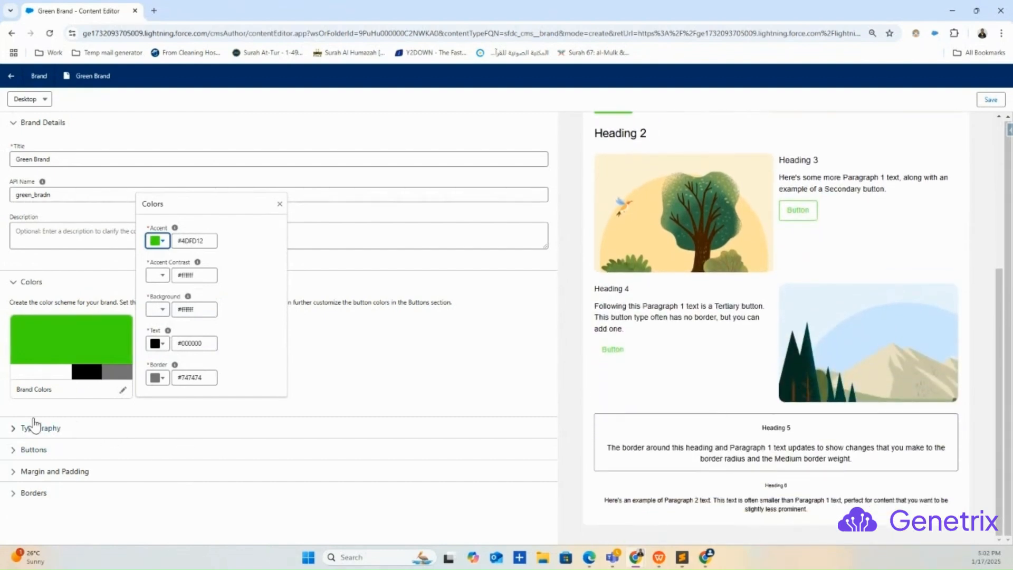
Change the brand's background color to red #E72828.
{"action": "double_click", "coordinate": [191, 310]}
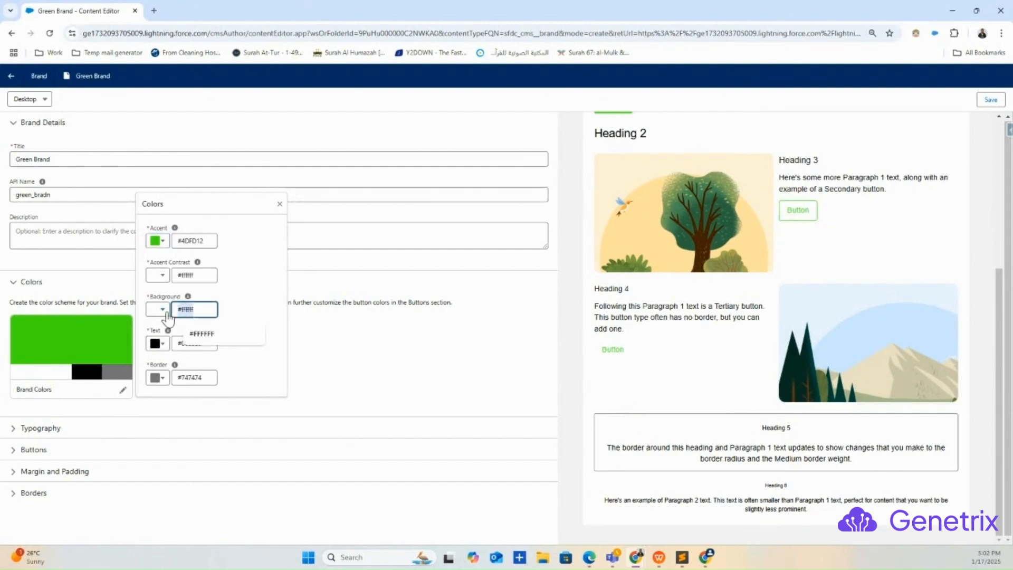
{"action": "left_click", "coordinate": [167, 312]}
{"action": "left_click", "coordinate": [228, 331]}
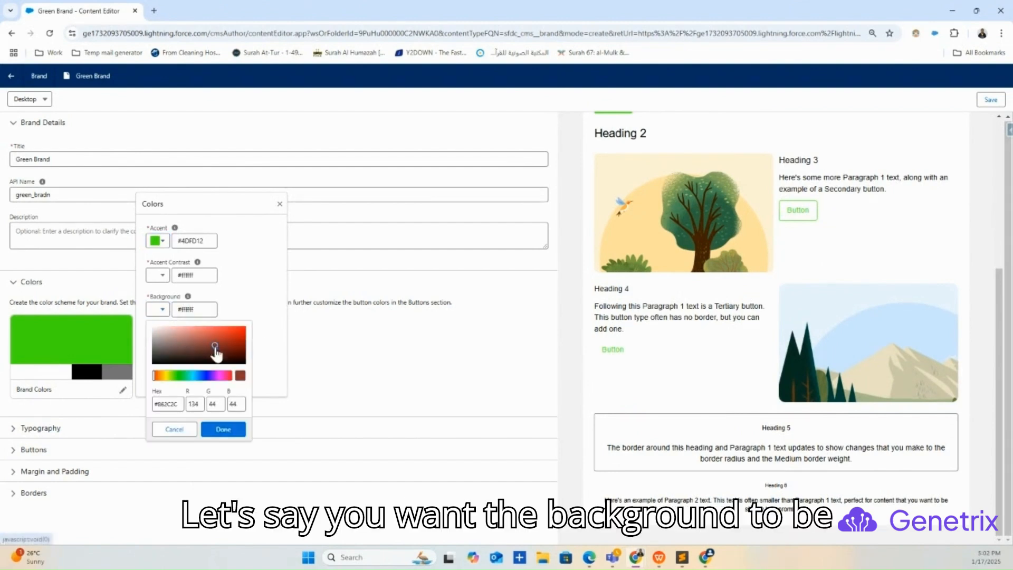
{"action": "left_click", "coordinate": [224, 429]}
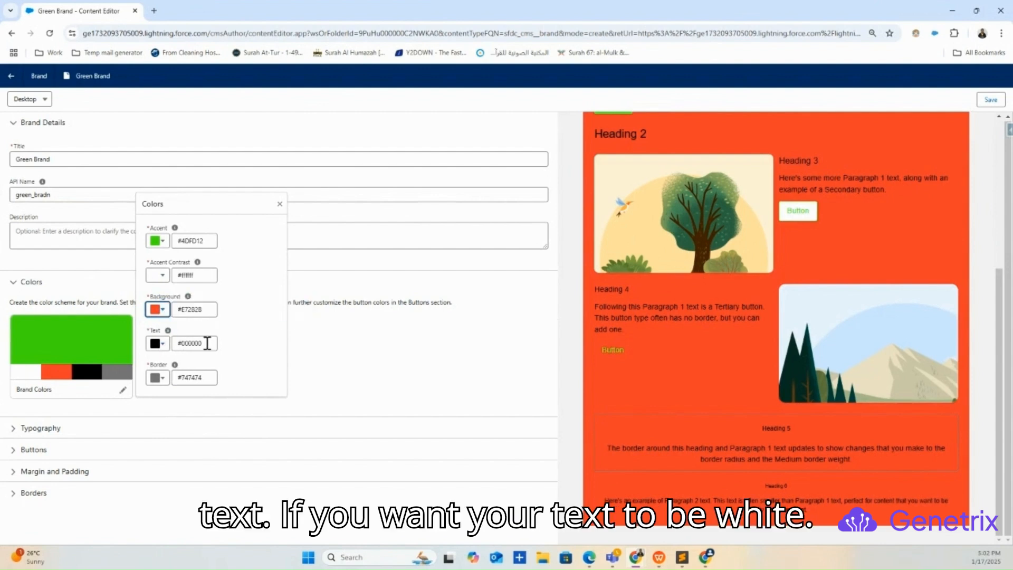
Set the brand's text color to white with the hex value #fff.
{"action": "left_click_drag", "start_coordinate": [216, 343], "coordinate": [180, 343]}
{"action": "key", "text": "BackSpace"}
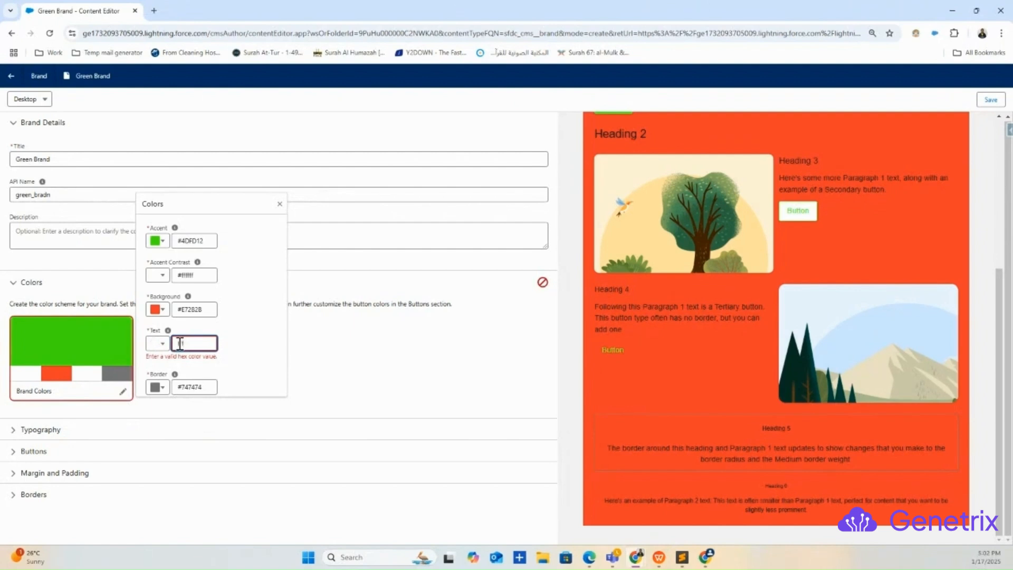
{"action": "type", "text": "#fff"}
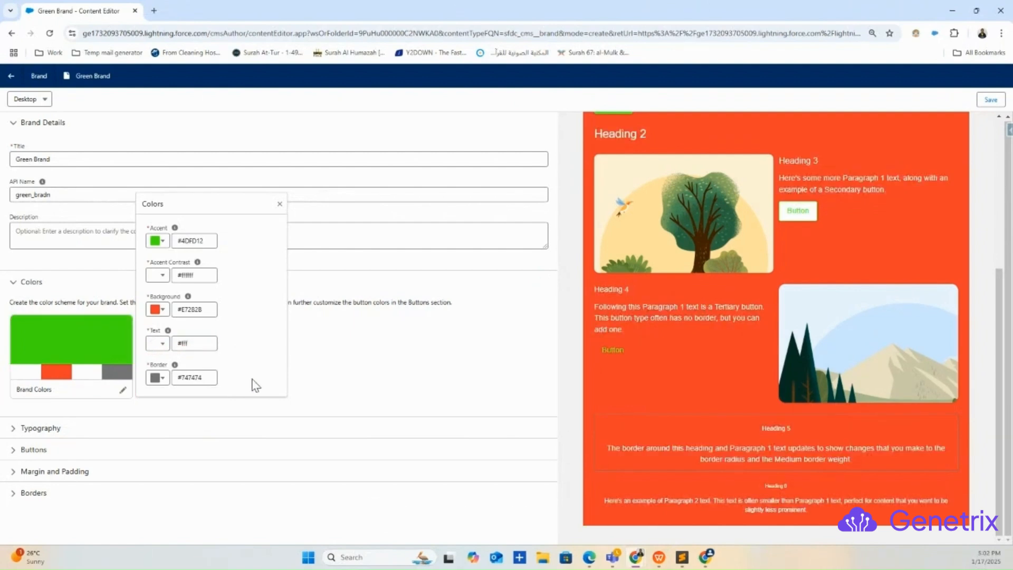
Set the base font family in the brand's typography settings to Arial Black.
{"action": "left_click", "coordinate": [16, 430]}
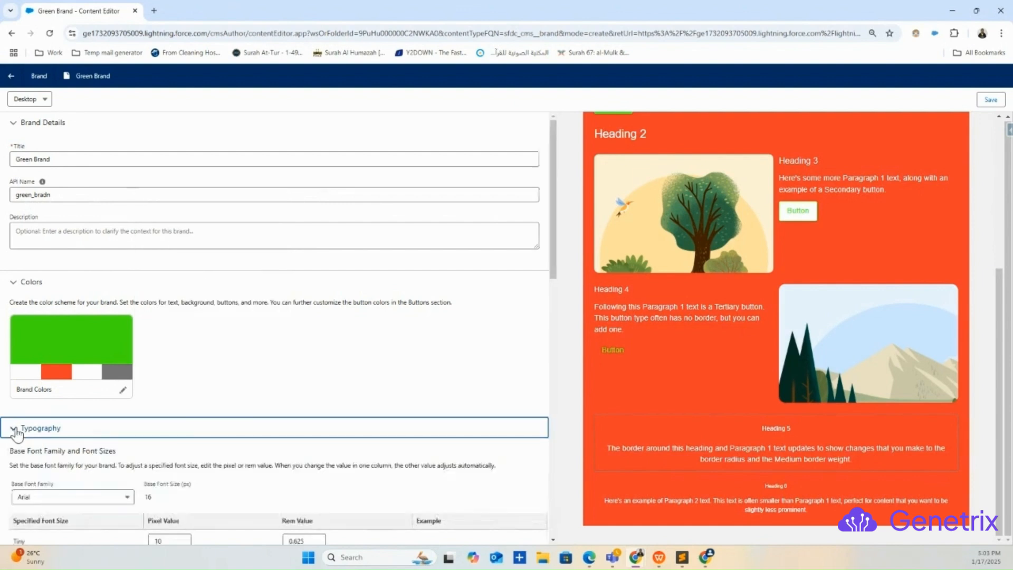
{"action": "scroll", "coordinate": [121, 410], "scroll_direction": "down", "scroll_amount": 3}
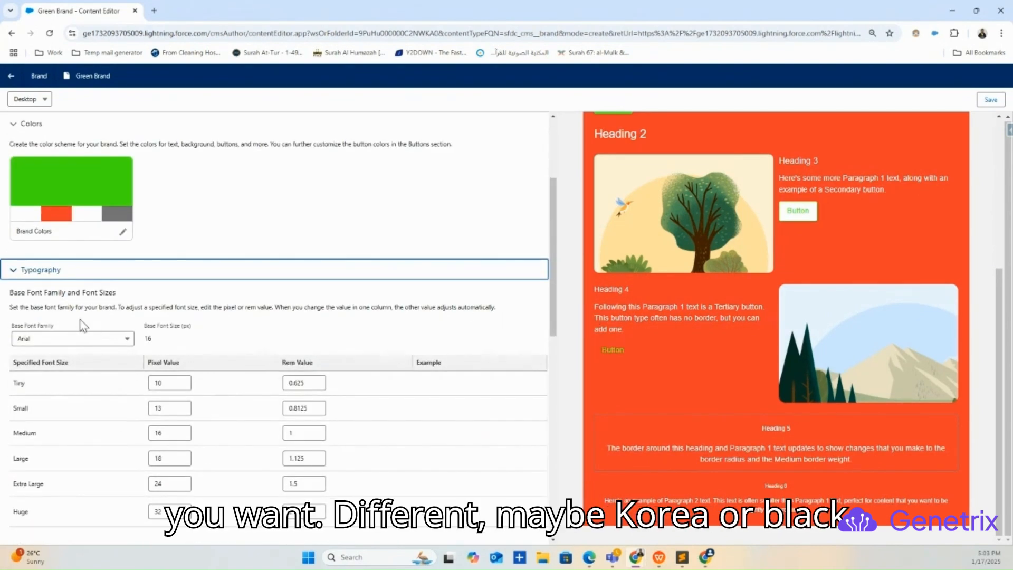
{"action": "left_click", "coordinate": [75, 339]}
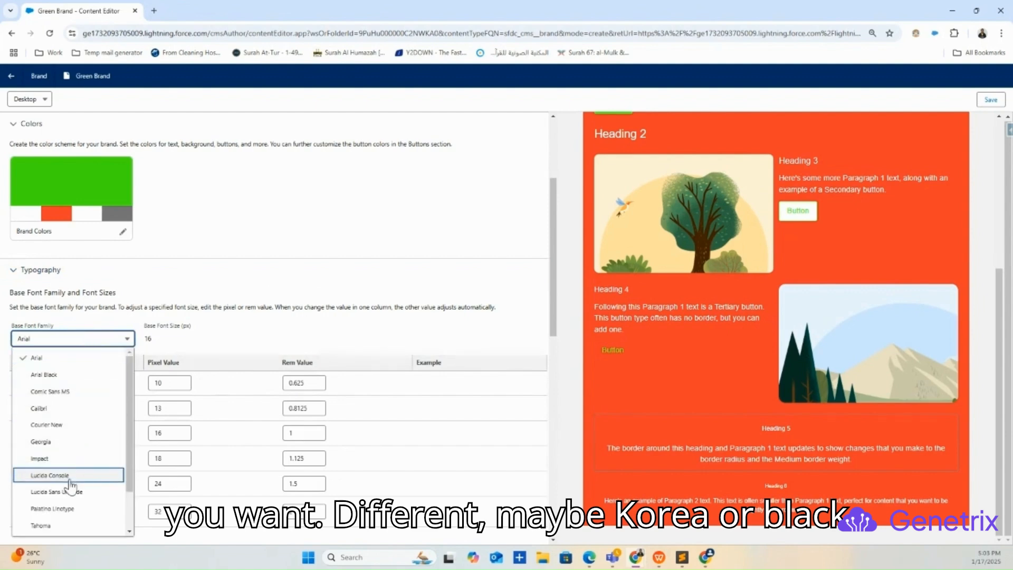
{"action": "left_click", "coordinate": [63, 376]}
{"action": "scroll", "coordinate": [204, 409], "scroll_direction": "down", "scroll_amount": 4}
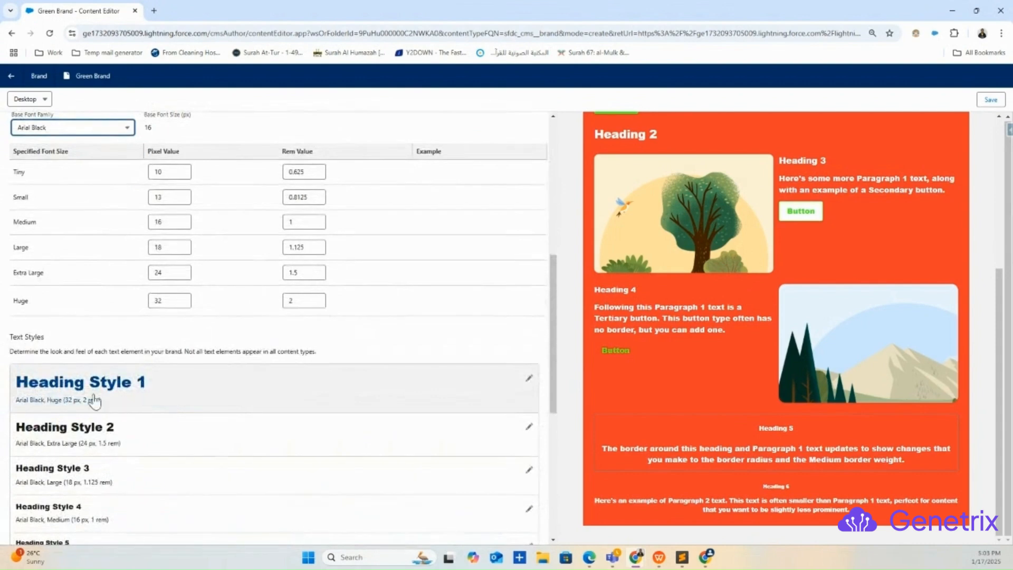
Review the brand's text styles, including the font settings of Heading Style 1 and the Button style.
{"action": "scroll", "coordinate": [68, 390], "scroll_direction": "down", "scroll_amount": 6}
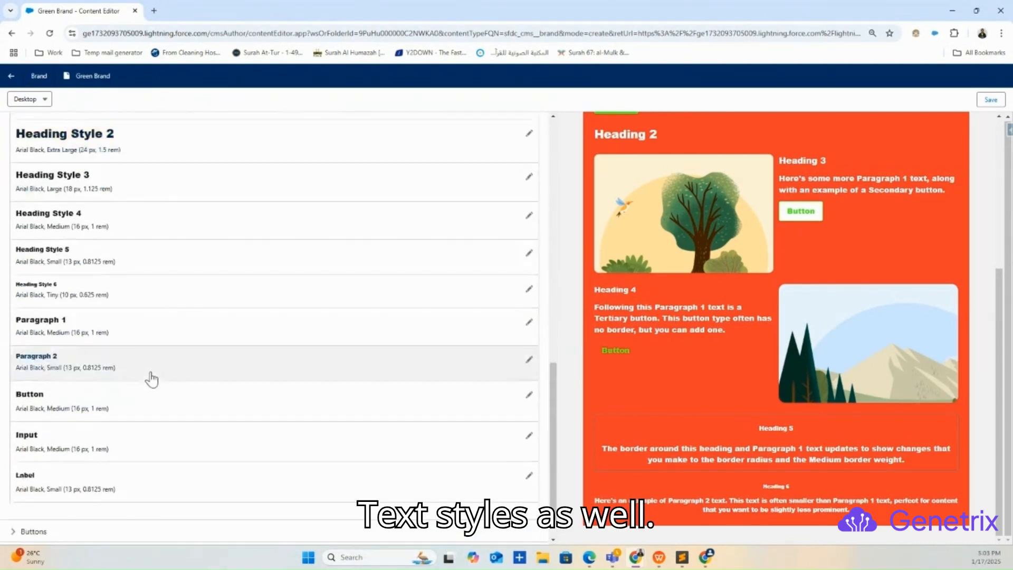
{"action": "scroll", "coordinate": [152, 378], "scroll_direction": "down", "scroll_amount": 1}
{"action": "scroll", "coordinate": [151, 353], "scroll_direction": "down", "scroll_amount": 1}
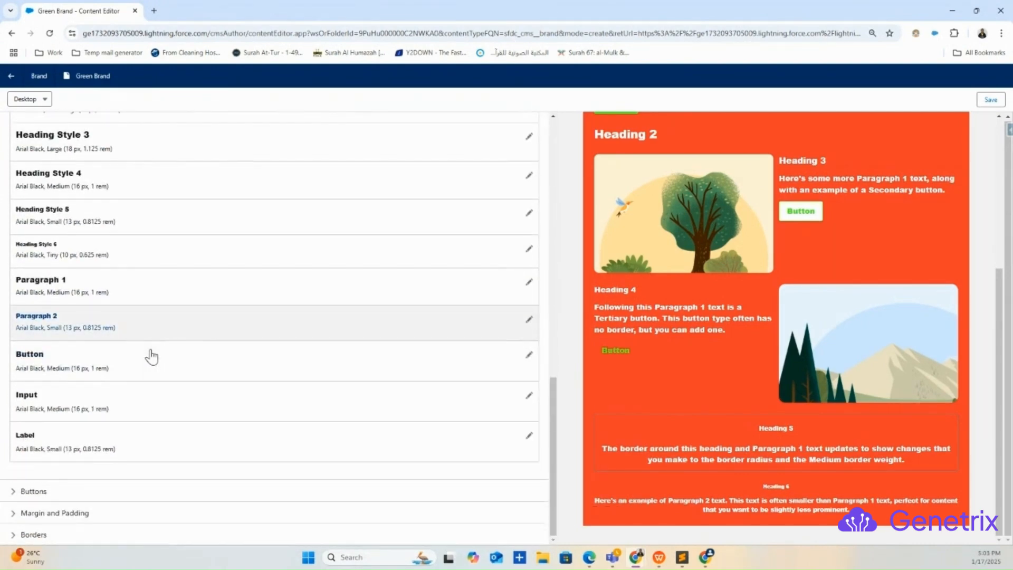
{"action": "scroll", "coordinate": [150, 353], "scroll_direction": "up", "scroll_amount": 2}
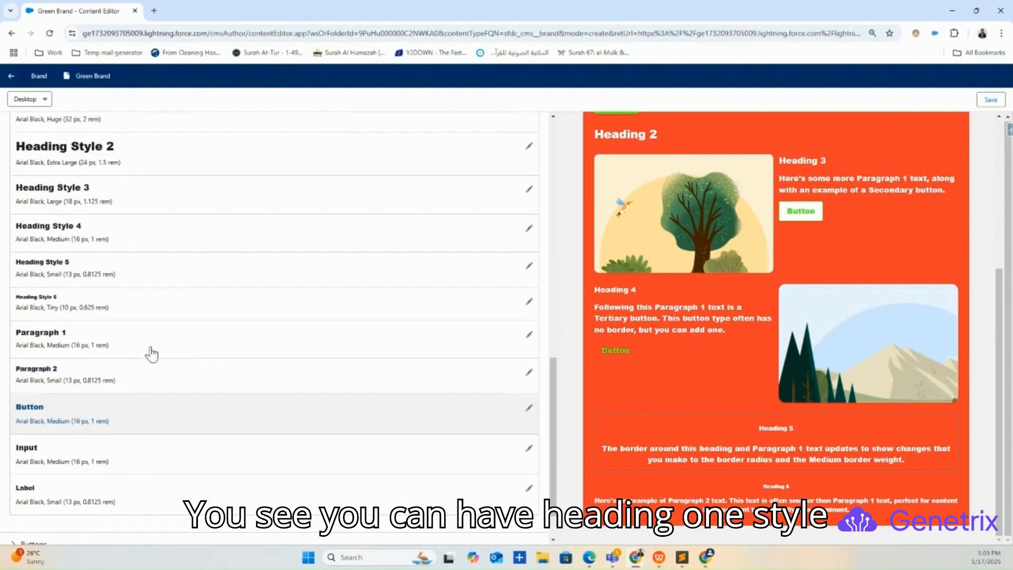
{"action": "scroll", "coordinate": [686, 147], "scroll_direction": "up", "scroll_amount": 4}
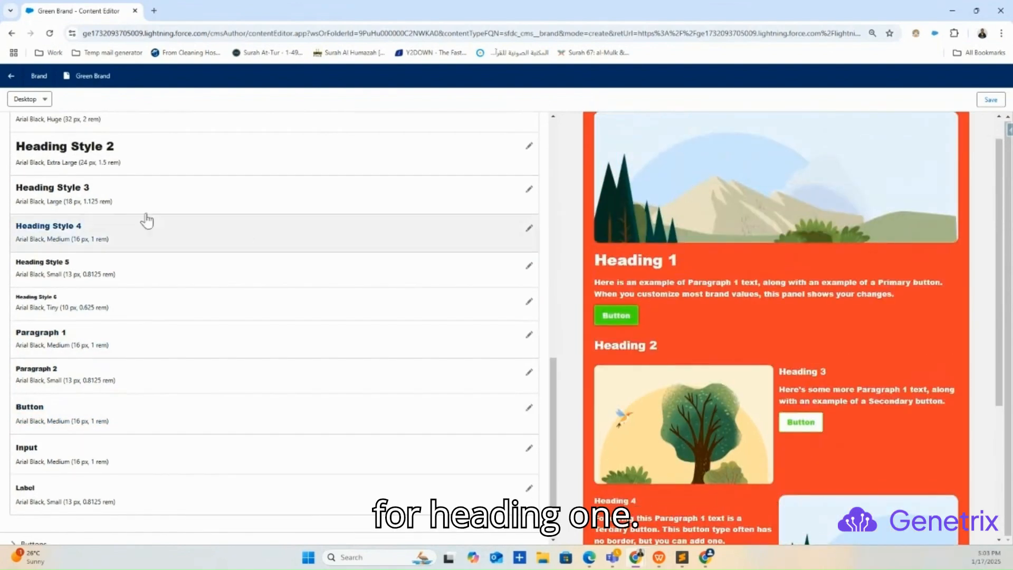
{"action": "scroll", "coordinate": [125, 148], "scroll_direction": "up", "scroll_amount": 3}
{"action": "left_click", "coordinate": [111, 274]}
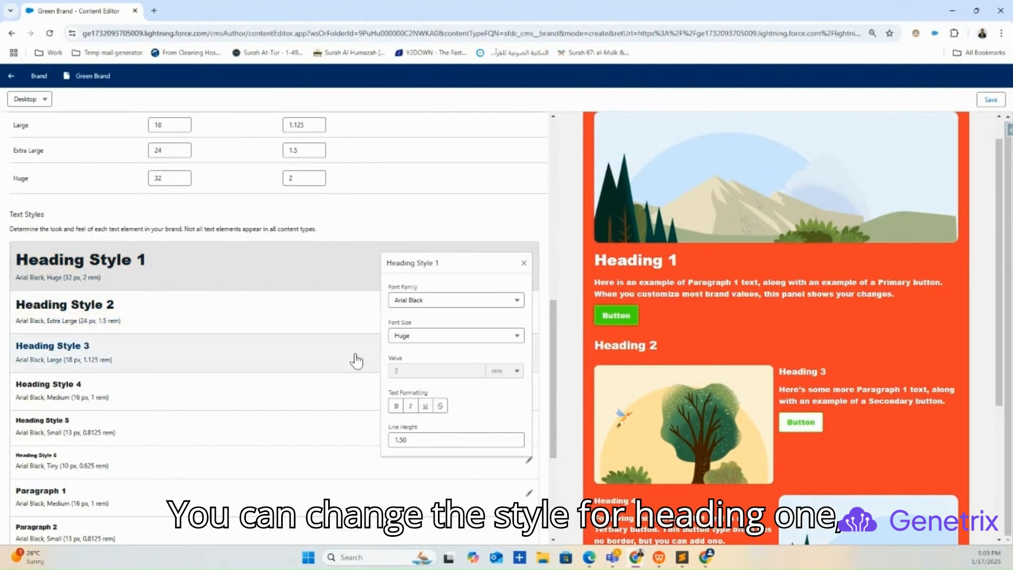
{"action": "left_click", "coordinate": [526, 264]}
{"action": "scroll", "coordinate": [176, 305], "scroll_direction": "down", "scroll_amount": 4}
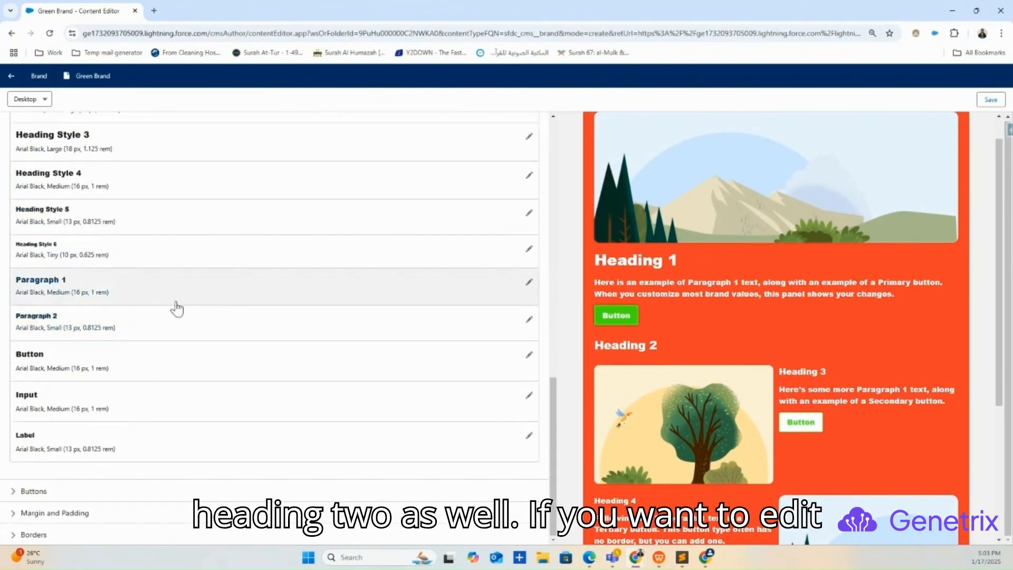
{"action": "left_click", "coordinate": [74, 364]}
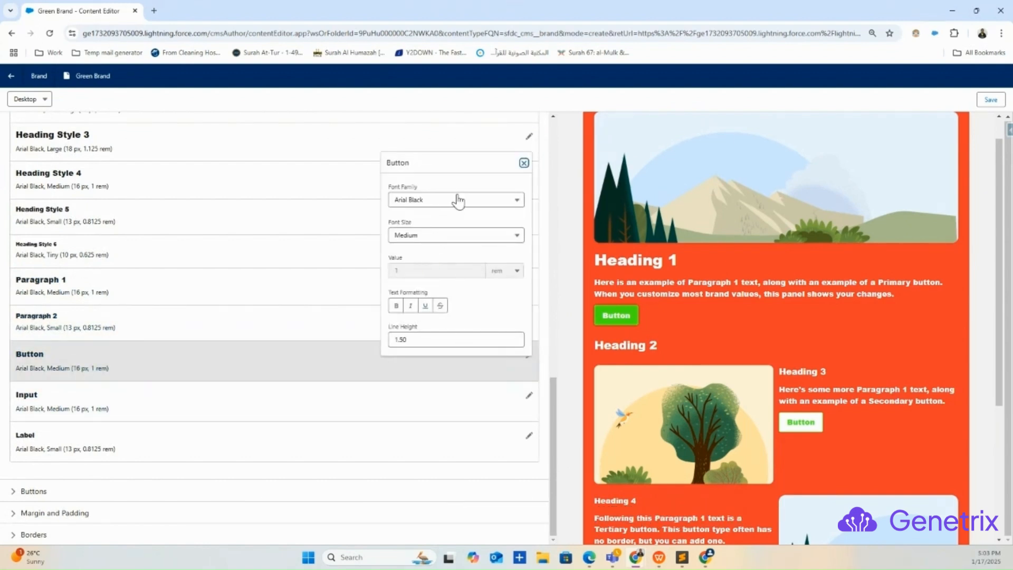
Examine the button styles and inspect the color settings of the Primary button.
{"action": "left_click", "coordinate": [45, 492]}
{"action": "scroll", "coordinate": [182, 357], "scroll_direction": "down", "scroll_amount": 2}
{"action": "scroll", "coordinate": [182, 358], "scroll_direction": "down", "scroll_amount": 1}
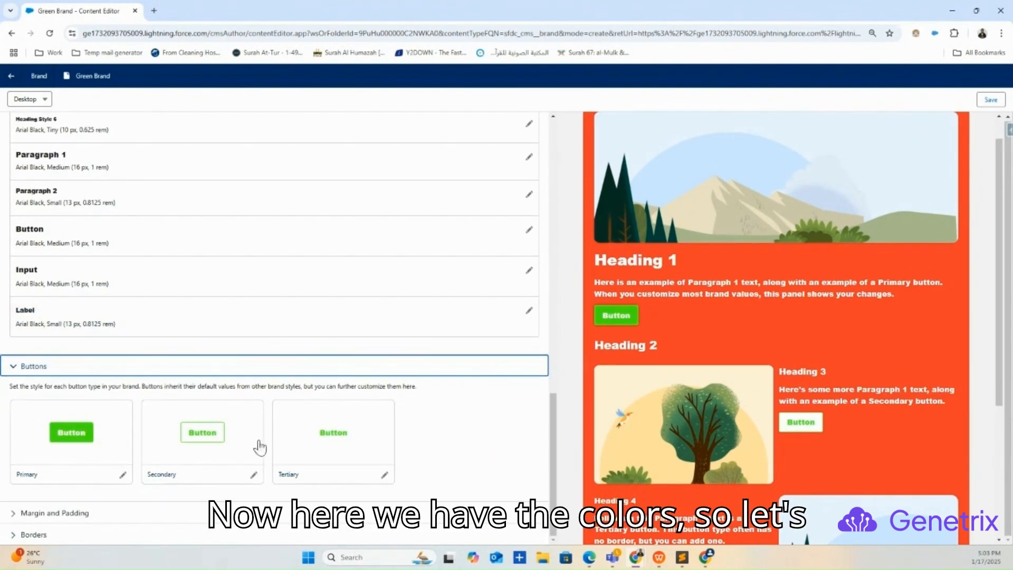
{"action": "left_click", "coordinate": [122, 477]}
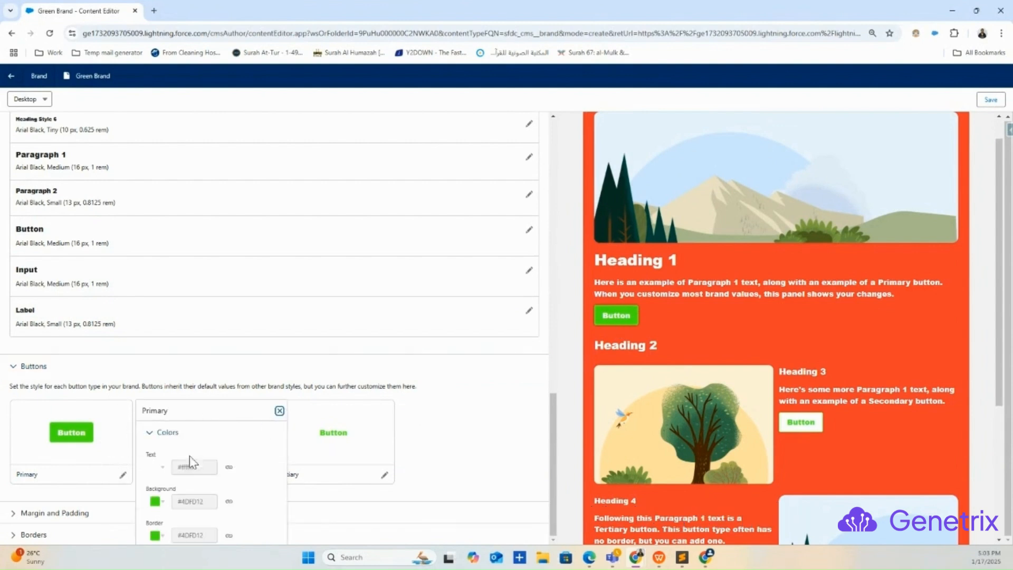
{"action": "left_click", "coordinate": [160, 502]}
{"action": "left_click", "coordinate": [279, 411]}
Examine the brand's margin and padding sizes and its border weight and radius settings.
{"action": "left_click", "coordinate": [17, 514]}
{"action": "scroll", "coordinate": [165, 410], "scroll_direction": "down", "scroll_amount": 3}
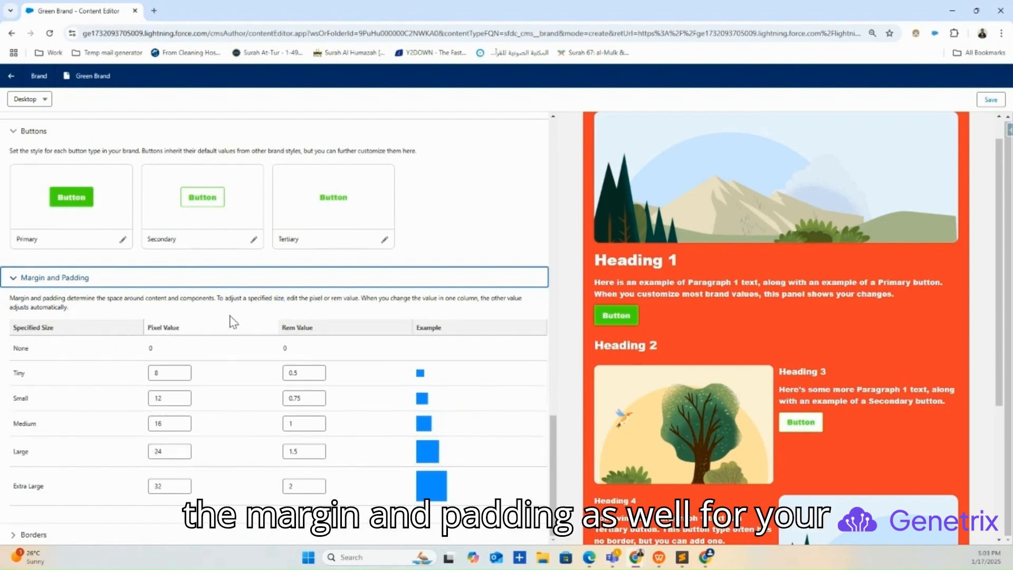
{"action": "left_click", "coordinate": [17, 534]}
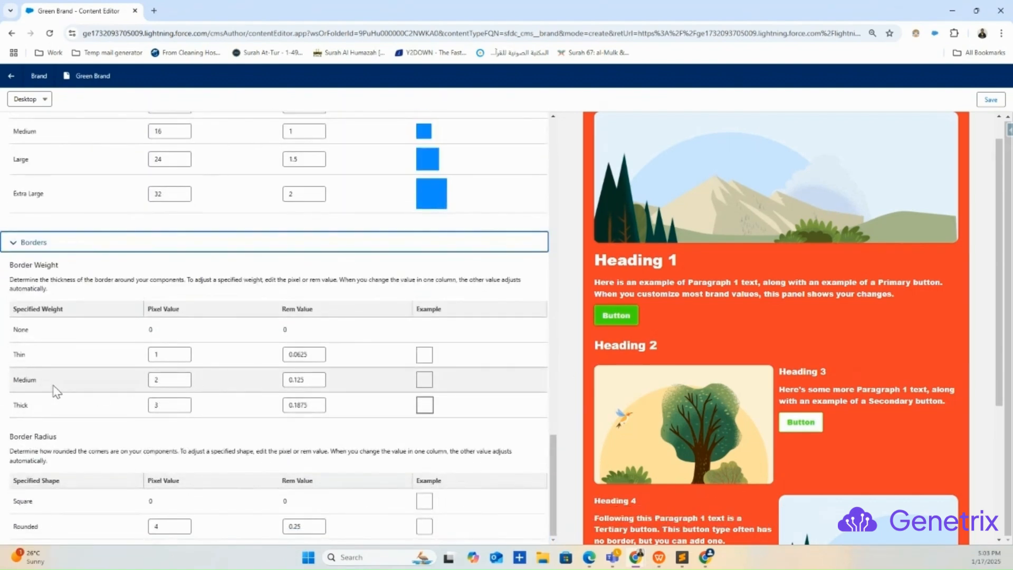
Look over the brand preview and save the Green Brand.
{"action": "scroll", "coordinate": [773, 319], "scroll_direction": "down", "scroll_amount": 4}
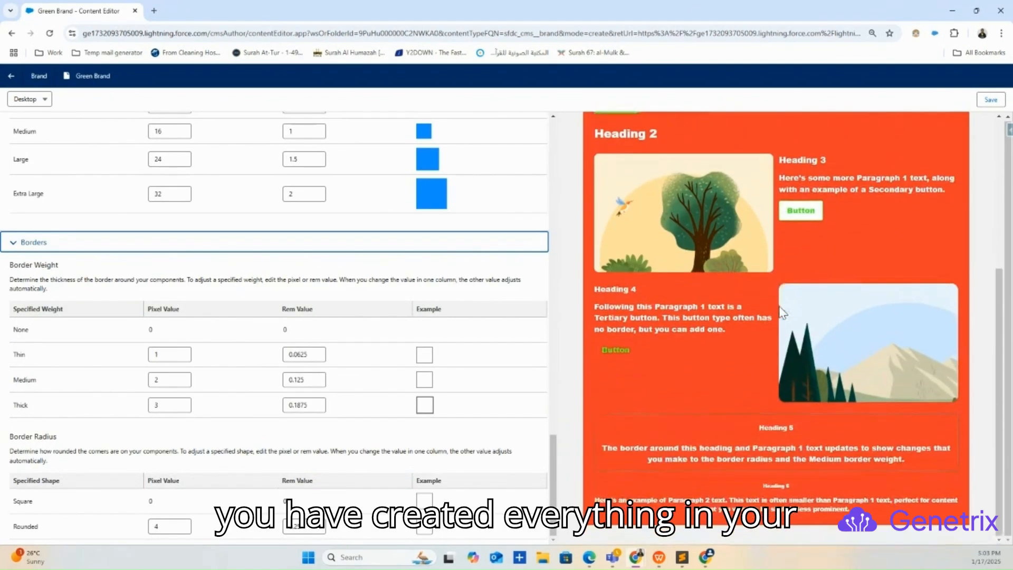
{"action": "scroll", "coordinate": [452, 320], "scroll_direction": "up", "scroll_amount": 4}
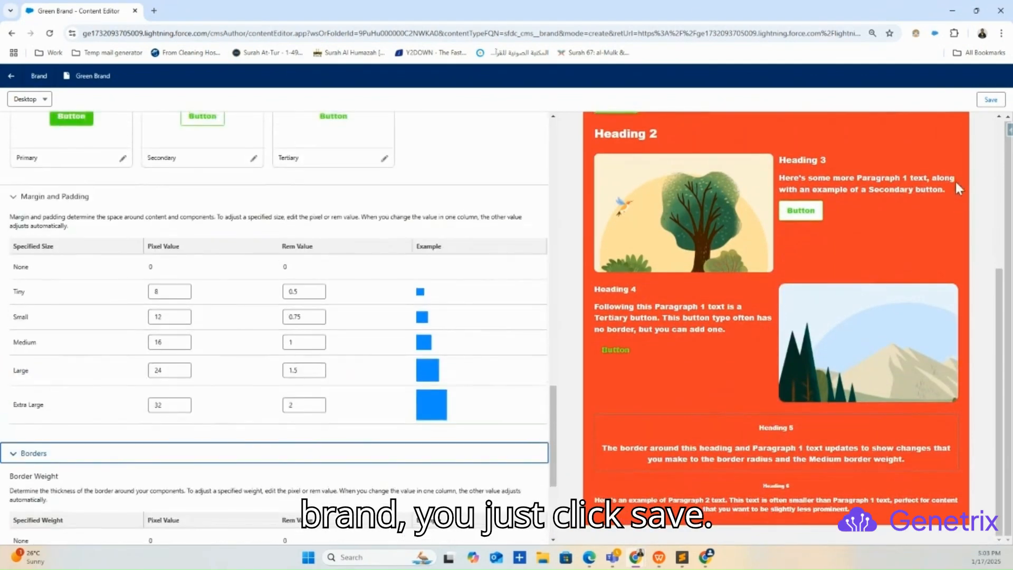
{"action": "left_click", "coordinate": [980, 101]}
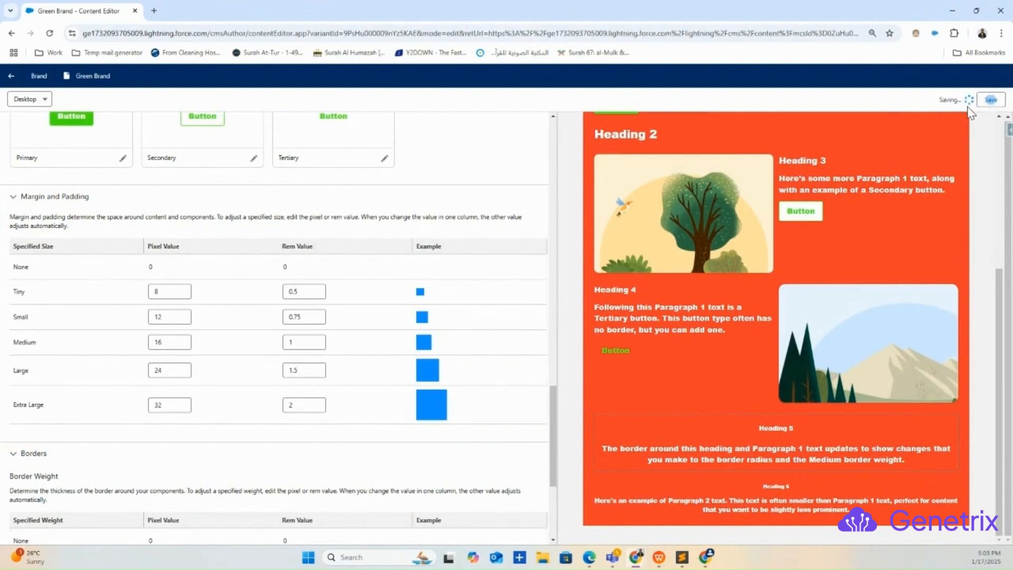
Publish the English (Default) version of the Green Brand immediately and exit the content editor back to the workspace folder.
{"action": "left_click", "coordinate": [944, 101]}
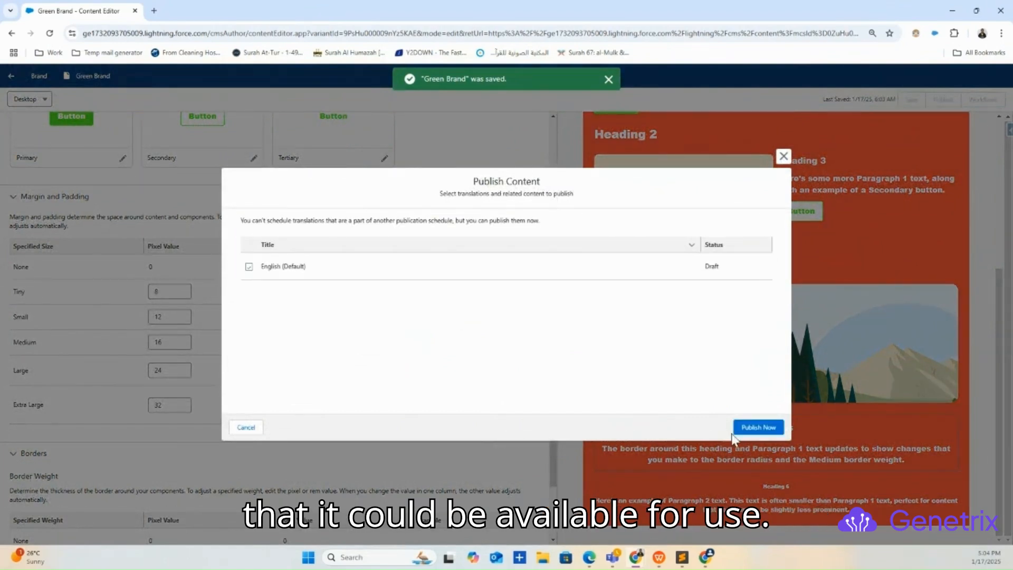
{"action": "left_click", "coordinate": [770, 429]}
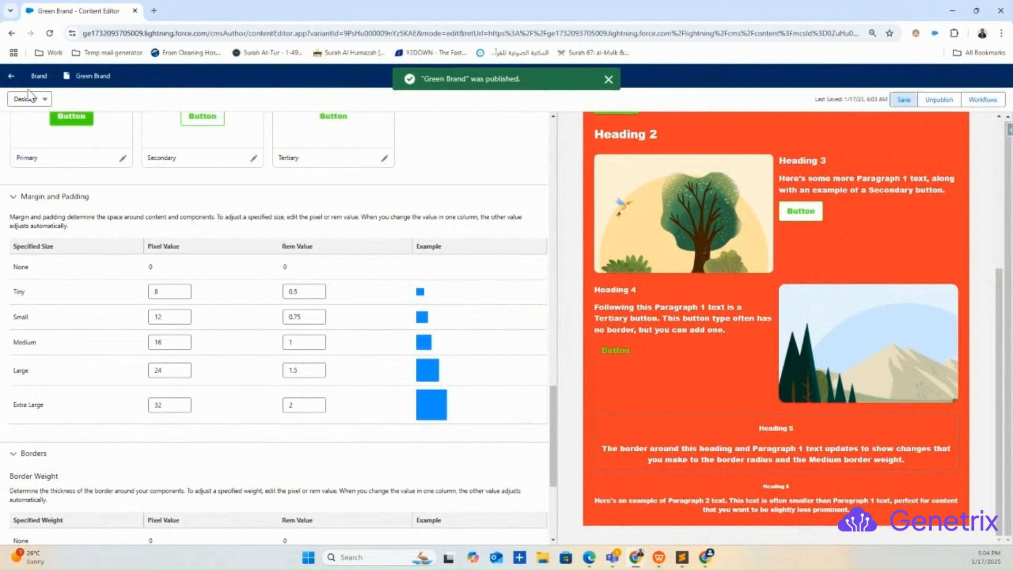
{"action": "left_click", "coordinate": [11, 76]}
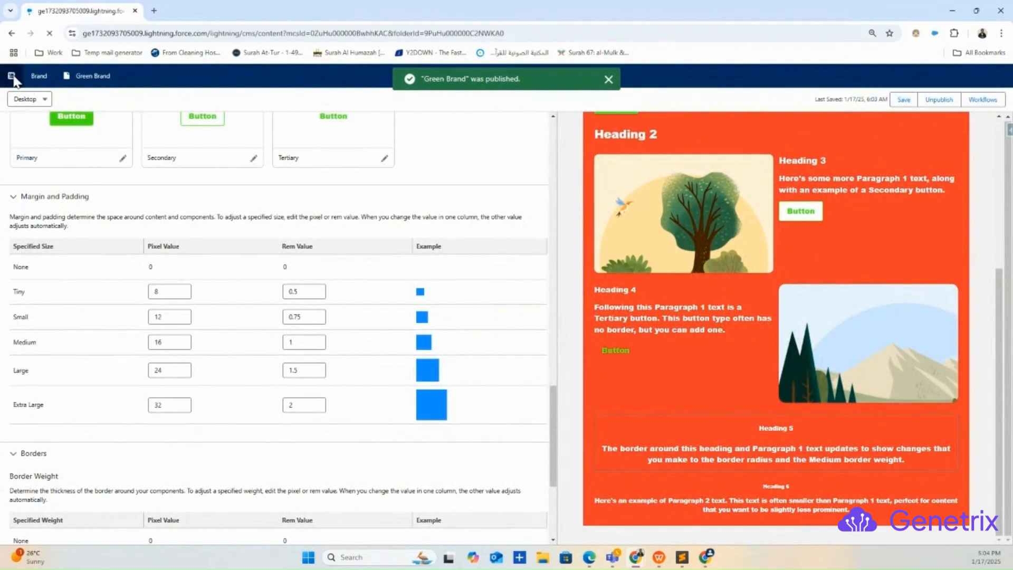